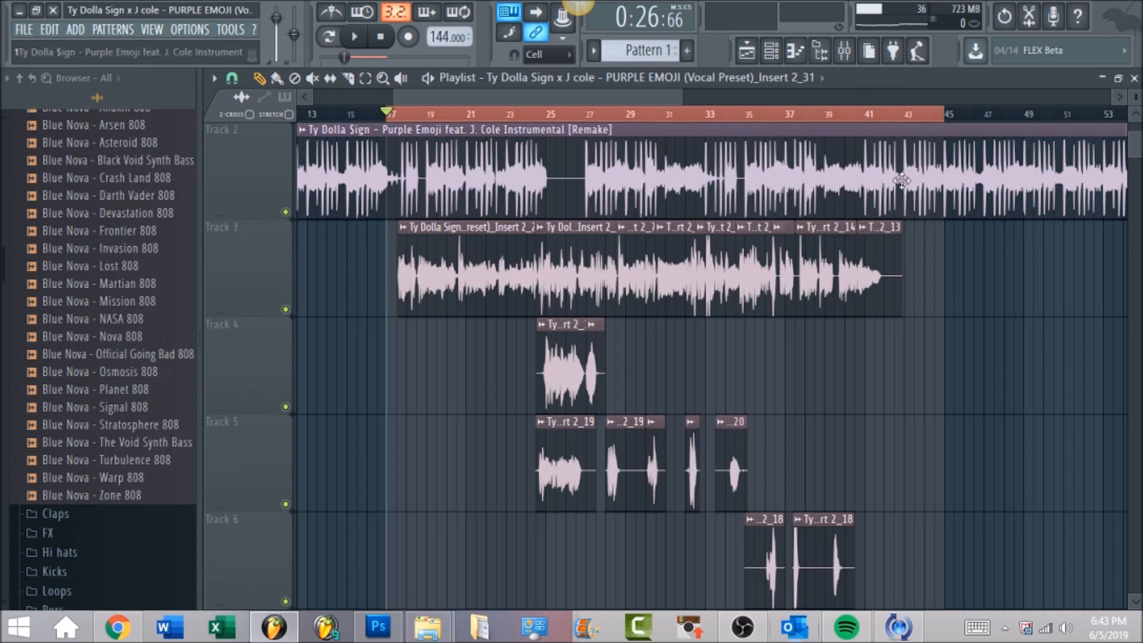
# Step: Bypass the Fruity soft clipper on the Master mixer track
pyautogui.click(846, 54)
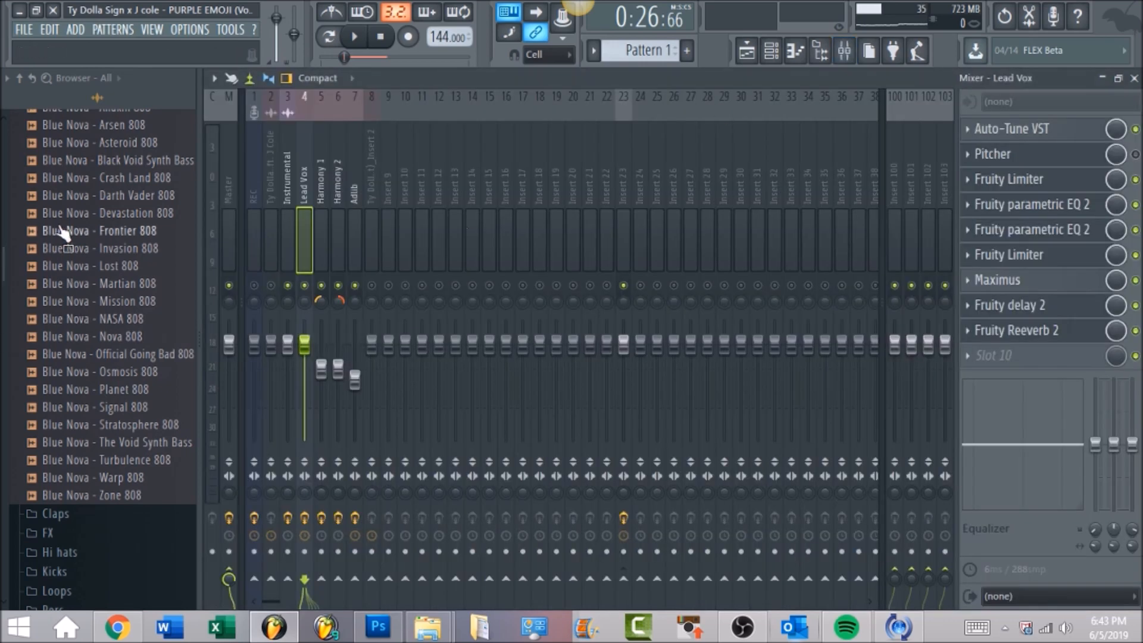
pyautogui.click(228, 160)
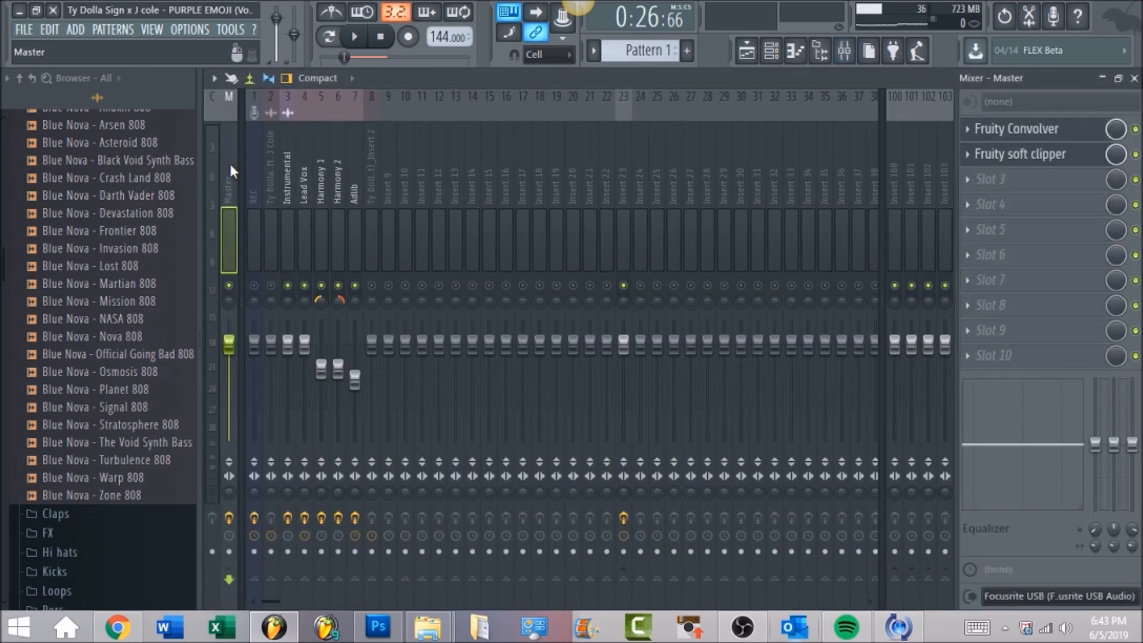
pyautogui.click(1135, 155)
# Step: On the Lead Vox track, bypass every effect from the first Fruity Limiter through Fruity Reeverb 2
pyautogui.click(308, 173)
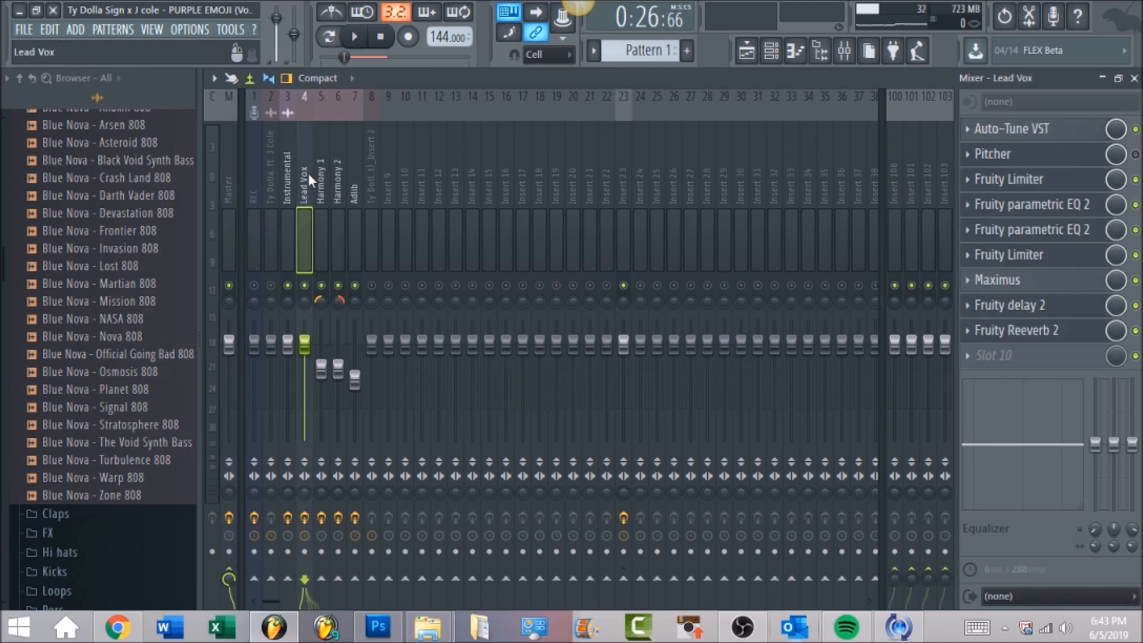
pyautogui.click(1135, 180)
pyautogui.click(1135, 205)
pyautogui.click(1135, 229)
pyautogui.click(1134, 254)
pyautogui.click(1134, 280)
pyautogui.click(1135, 306)
pyautogui.click(1135, 330)
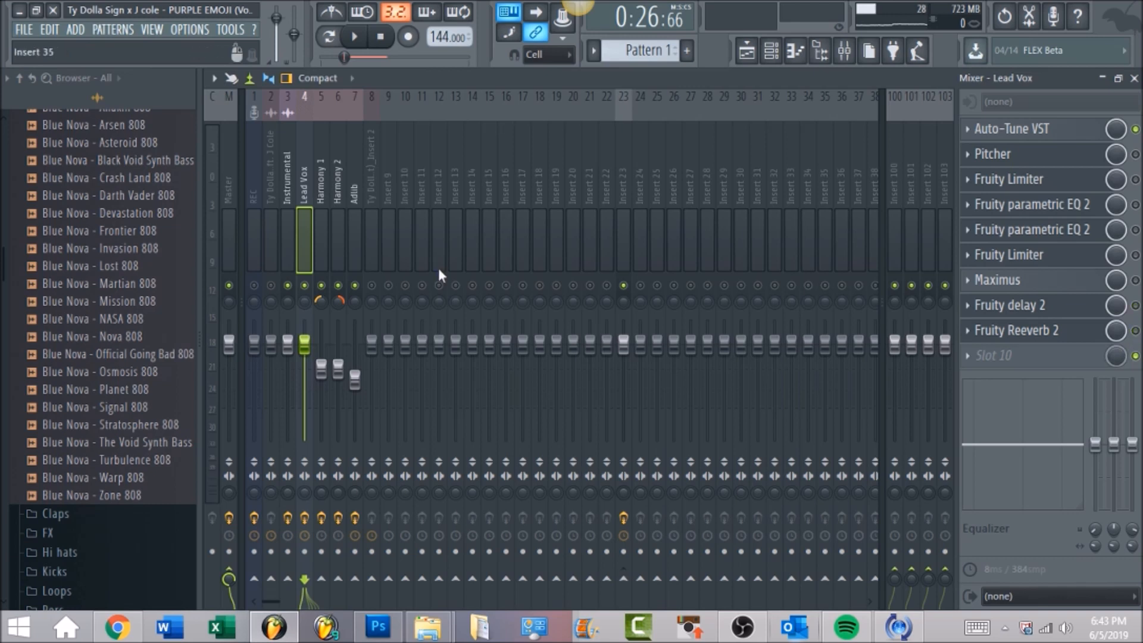
# Step: Solo the Lead Vox track and play it back with its Auto-Tune VST settings open
pyautogui.rightClick(309, 286)
pyautogui.click(1074, 138)
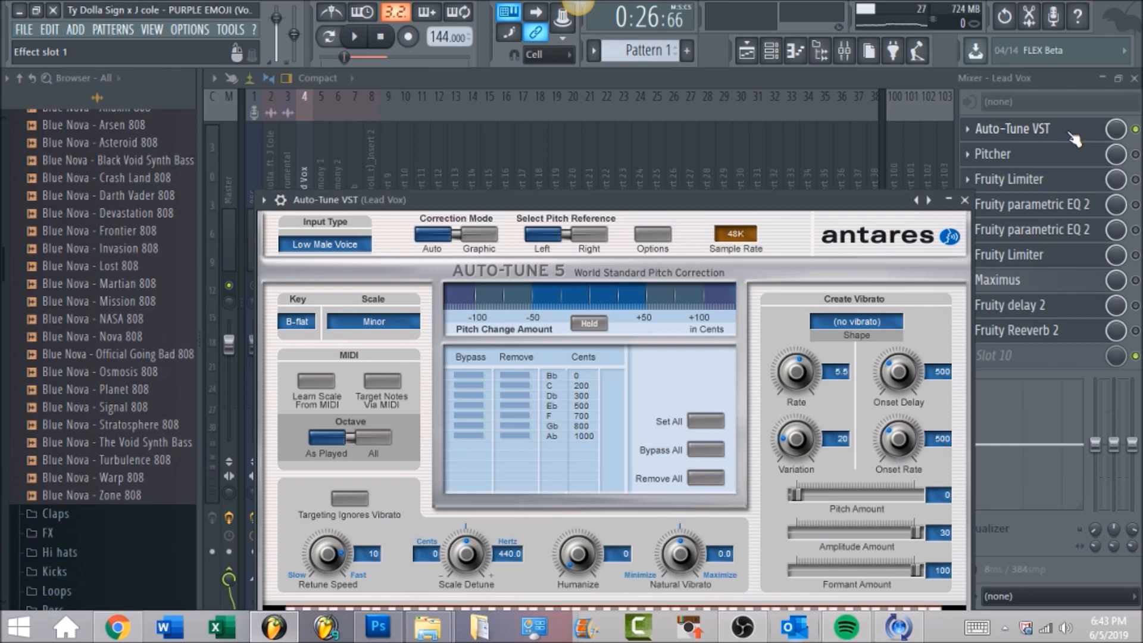
pyautogui.moveTo(805, 203); pyautogui.dragTo(819, 108)
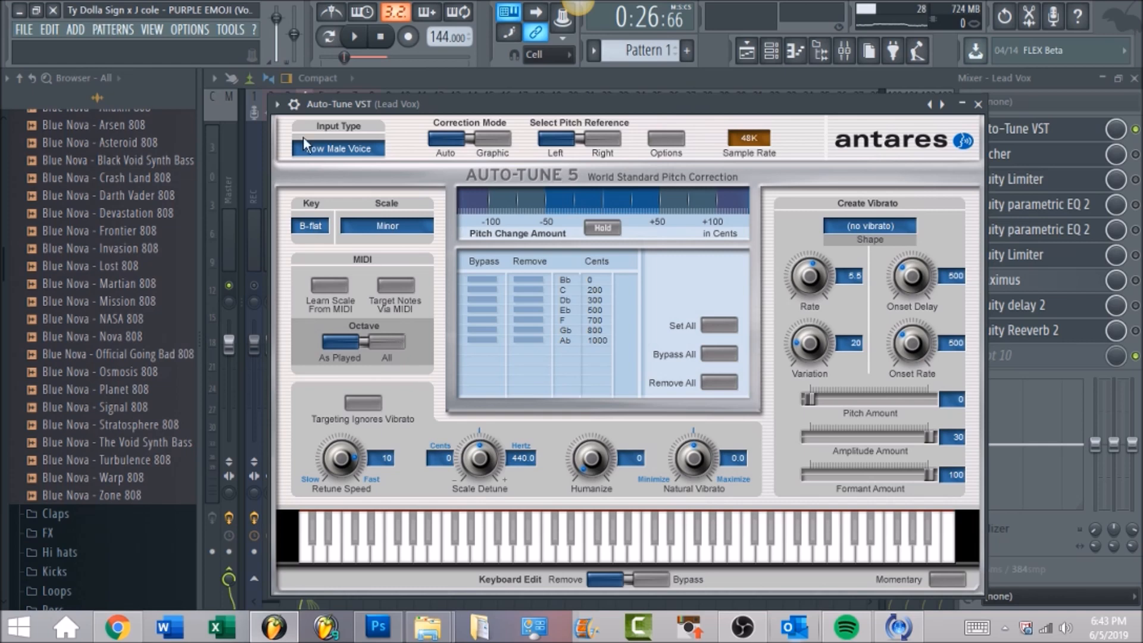
pyautogui.click(354, 38)
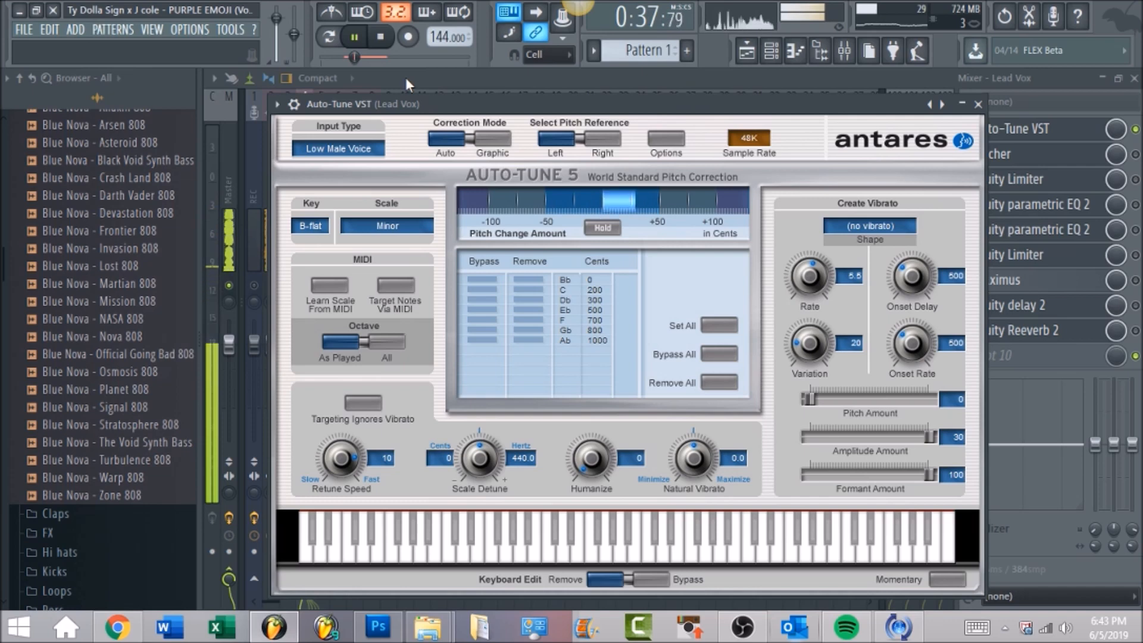
pyautogui.click(380, 40)
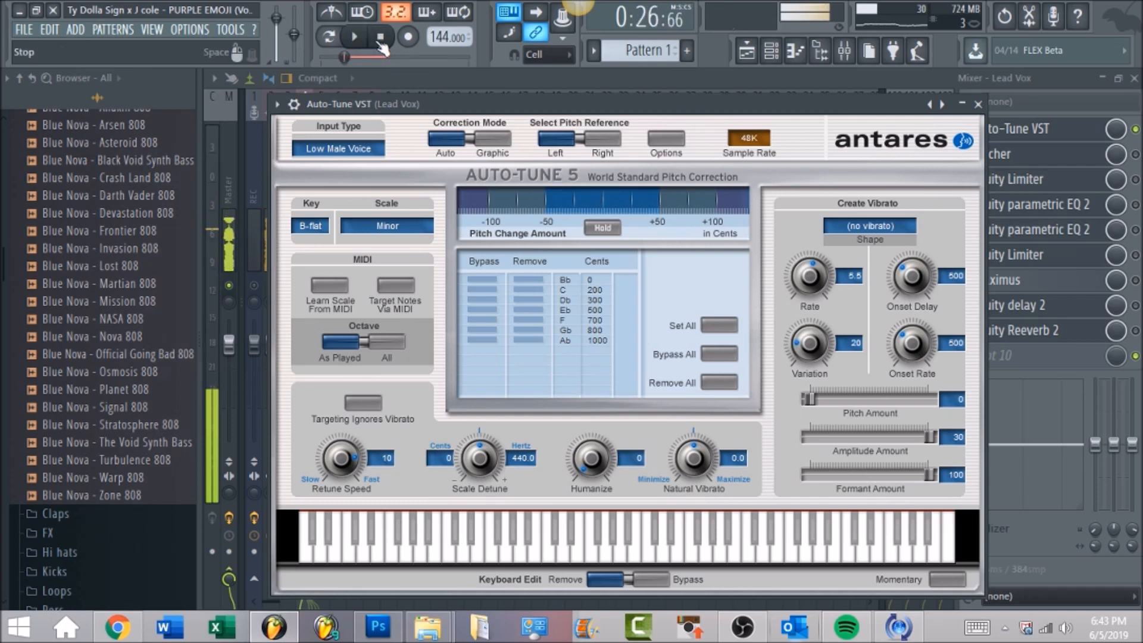
# Step: Audition Pitcher in place of Auto-Tune on the Lead Vox track and restore Auto-Tune with Pitcher bypassed
pyautogui.click(1136, 155)
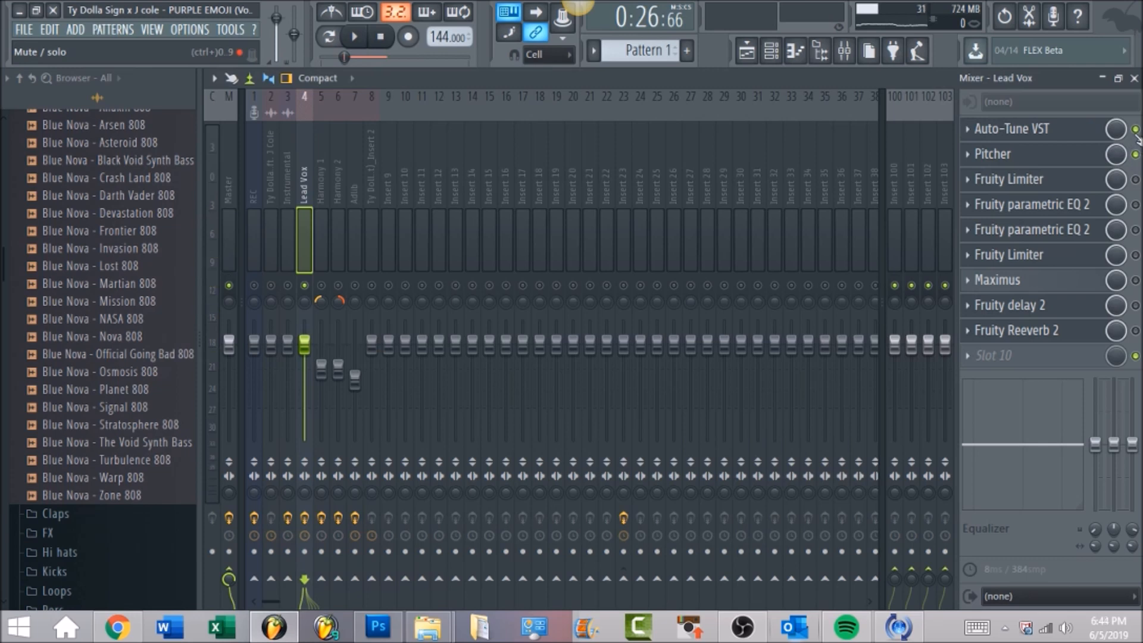
pyautogui.click(1136, 129)
pyautogui.click(1091, 159)
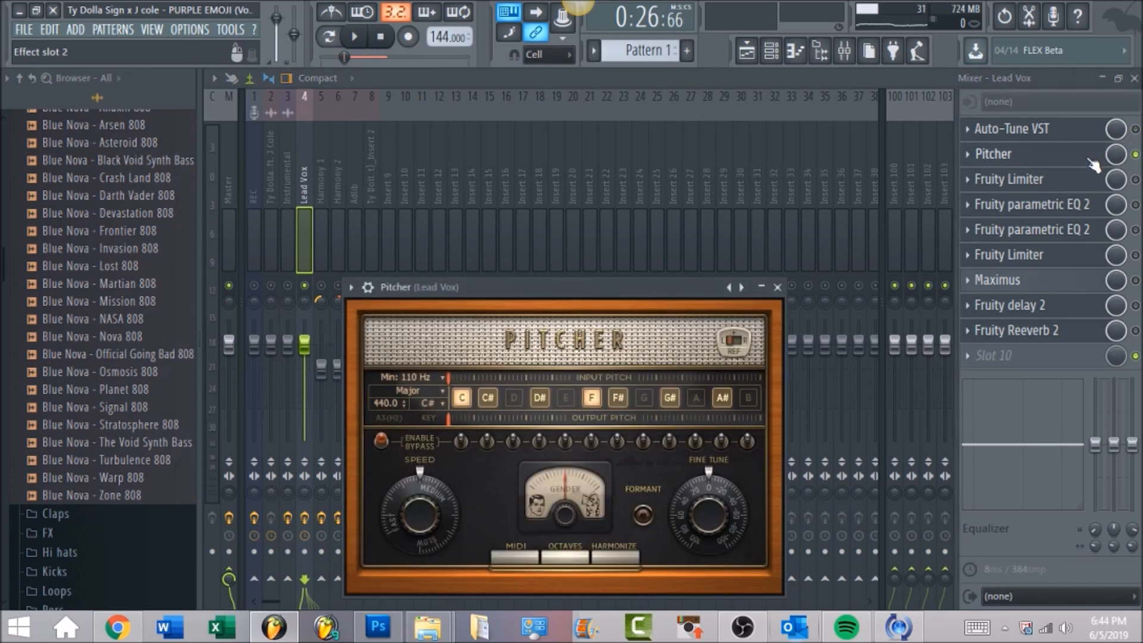
pyautogui.moveTo(564, 285); pyautogui.dragTo(567, 209)
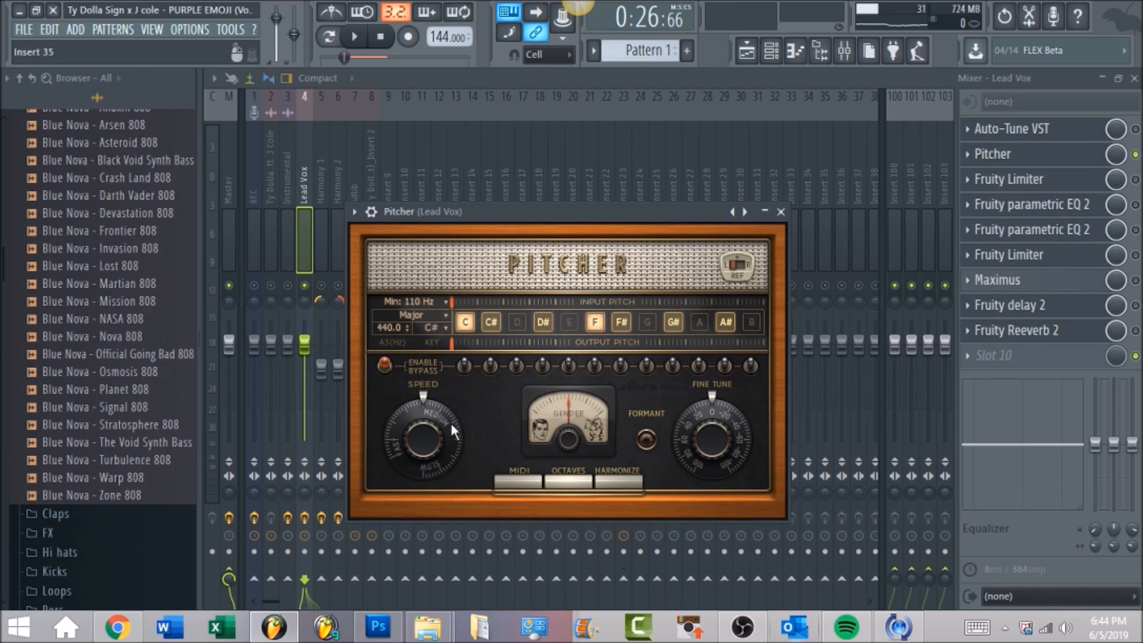
pyautogui.click(357, 38)
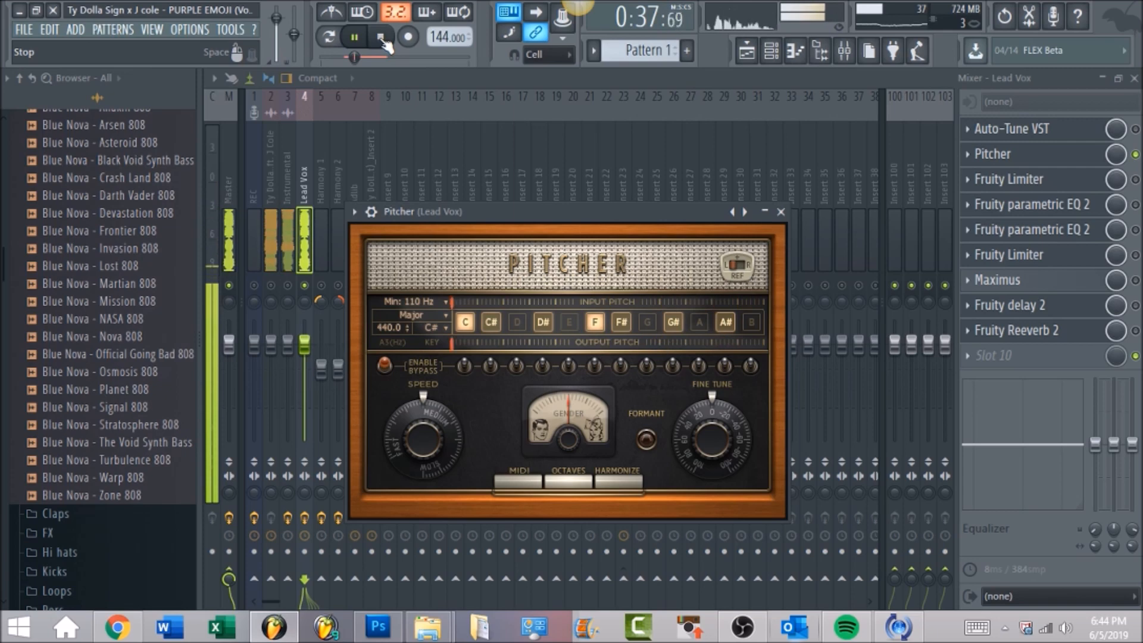
pyautogui.click(381, 38)
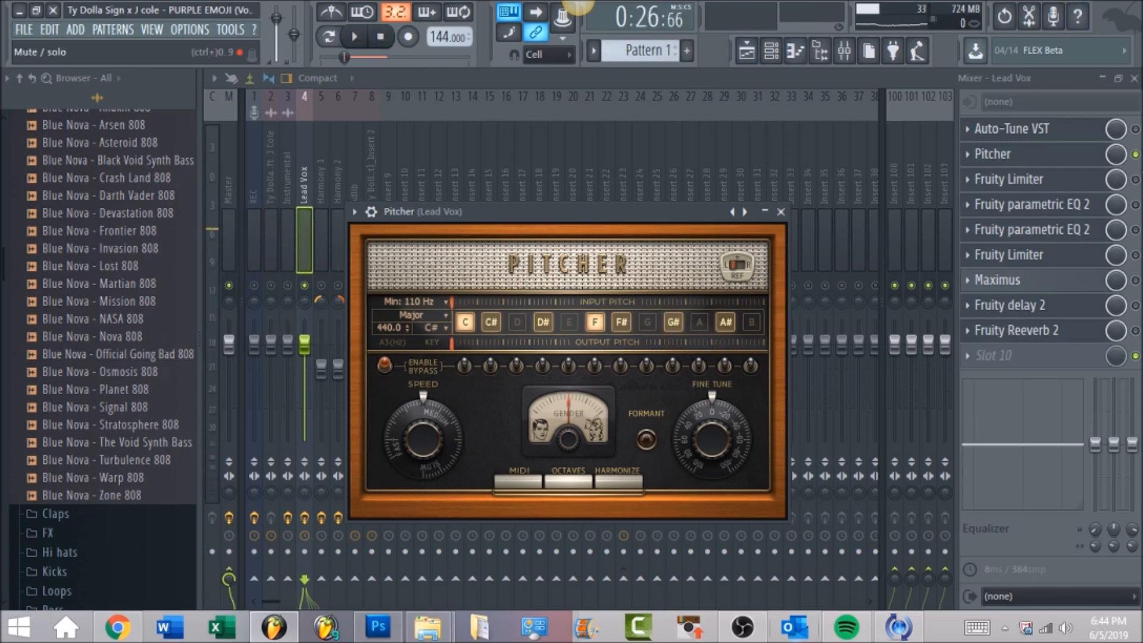
pyautogui.click(1135, 129)
pyautogui.click(1136, 154)
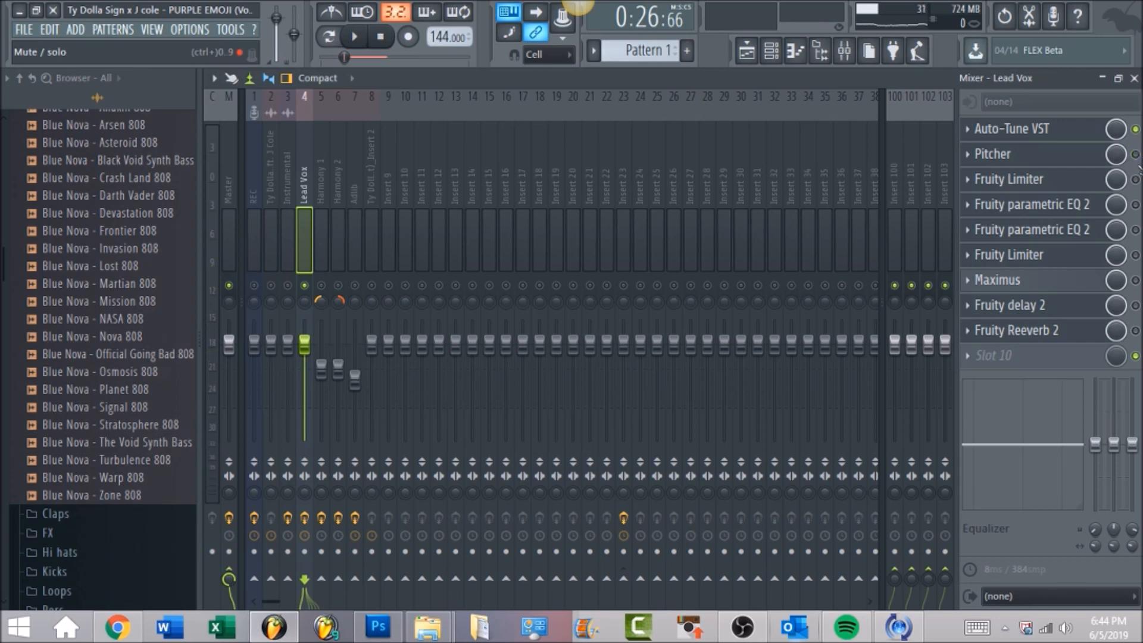
# Step: Turn on the first Fruity Limiter on Lead Vox, check its compressor release, ahead, ratio, knee and threshold, and play back the vocal
pyautogui.click(1068, 191)
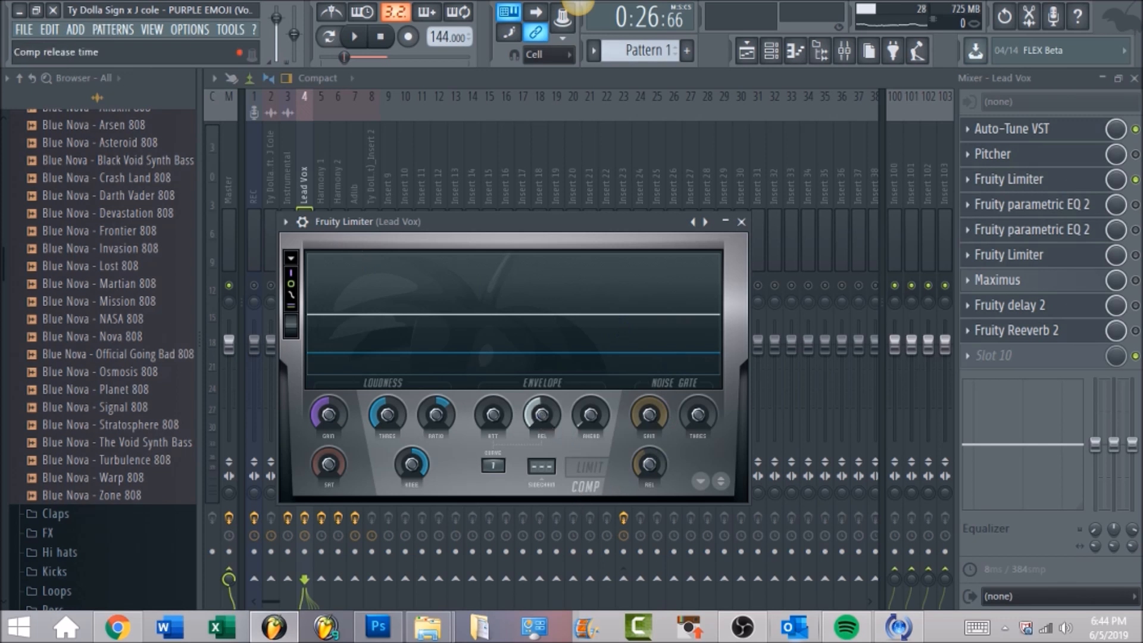
pyautogui.moveTo(542, 415); pyautogui.dragTo(542, 413)
pyautogui.moveTo(590, 415); pyautogui.dragTo(590, 413)
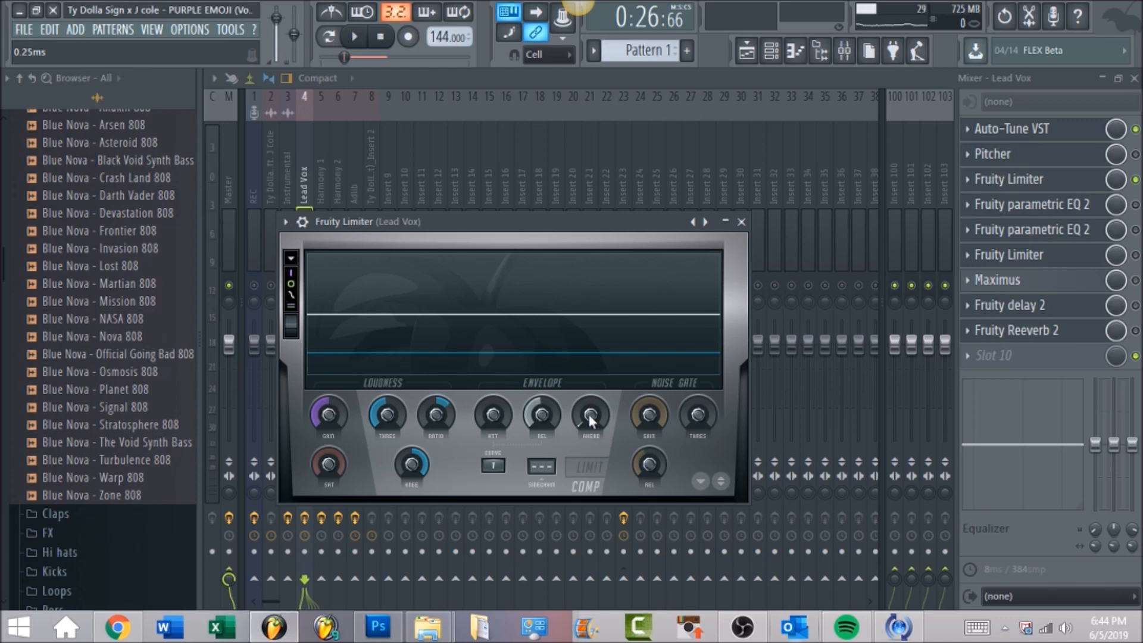
pyautogui.moveTo(434, 415); pyautogui.dragTo(434, 414)
pyautogui.moveTo(415, 465); pyautogui.dragTo(415, 466)
pyautogui.moveTo(393, 413); pyautogui.dragTo(394, 413)
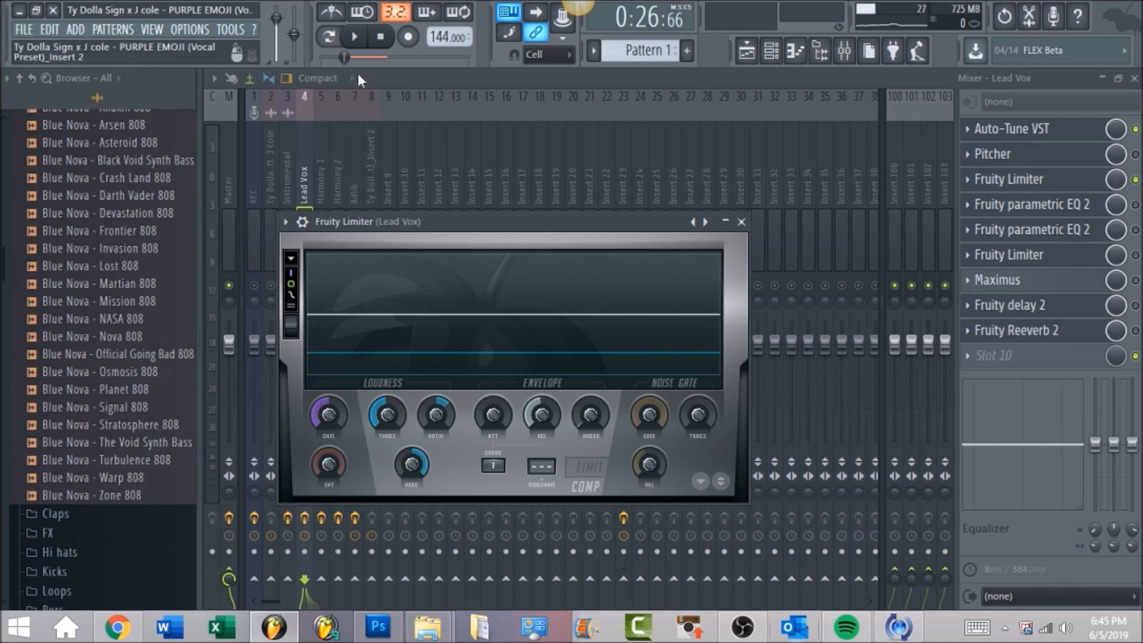
pyautogui.click(356, 40)
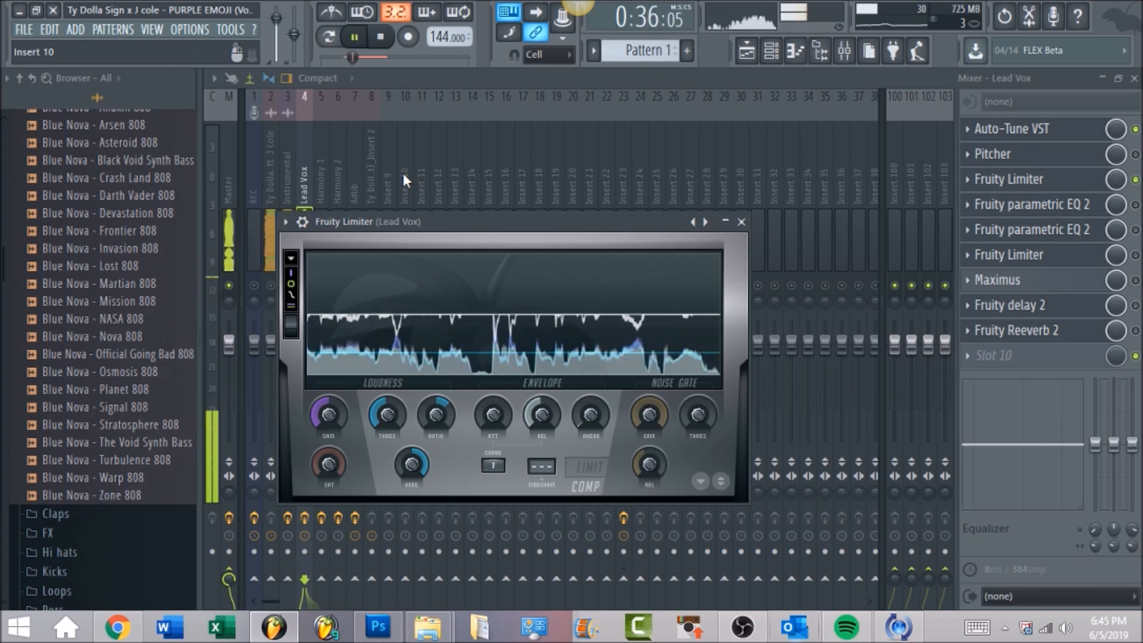
pyautogui.click(381, 37)
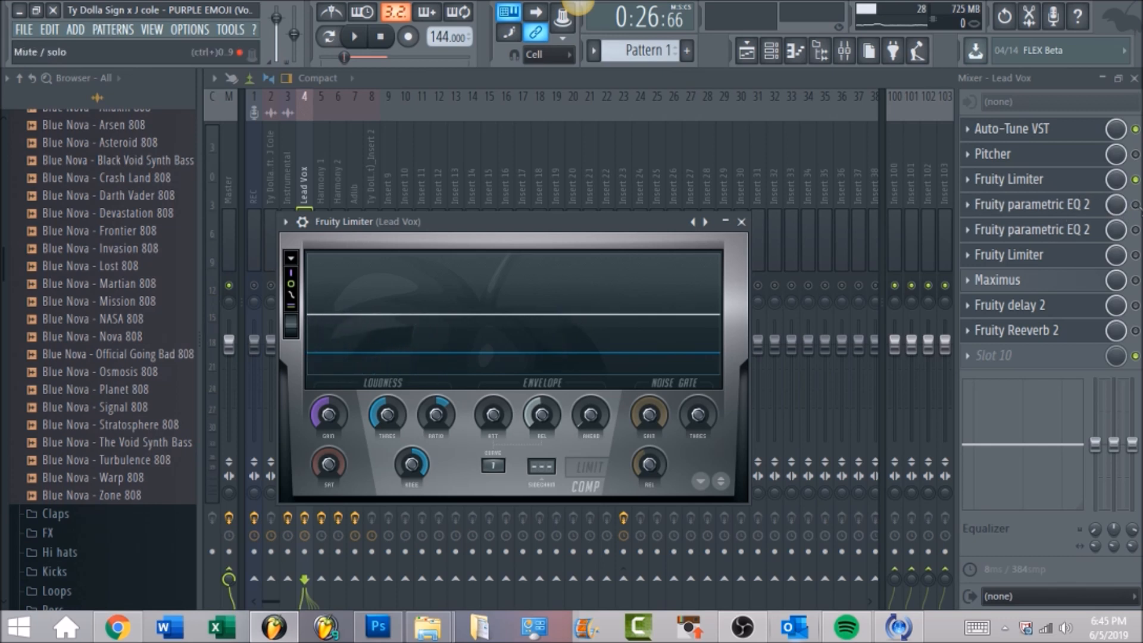
# Step: Turn on the first Fruity parametric EQ 2, check its high-shelf band 7, and play back the vocal through it
pyautogui.click(1135, 205)
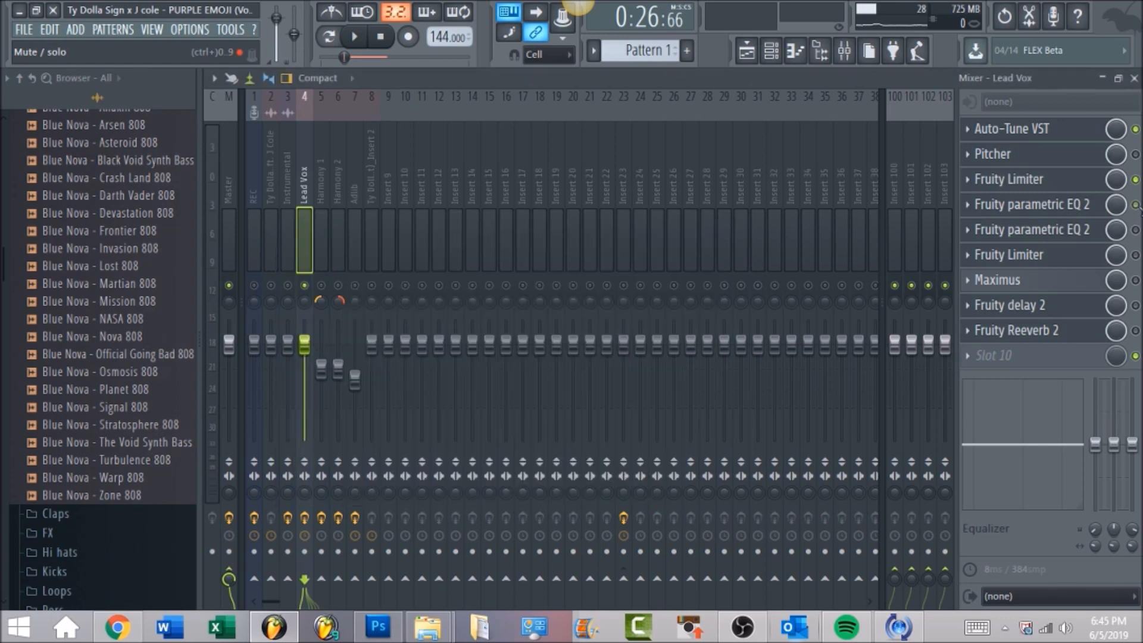
pyautogui.click(1094, 212)
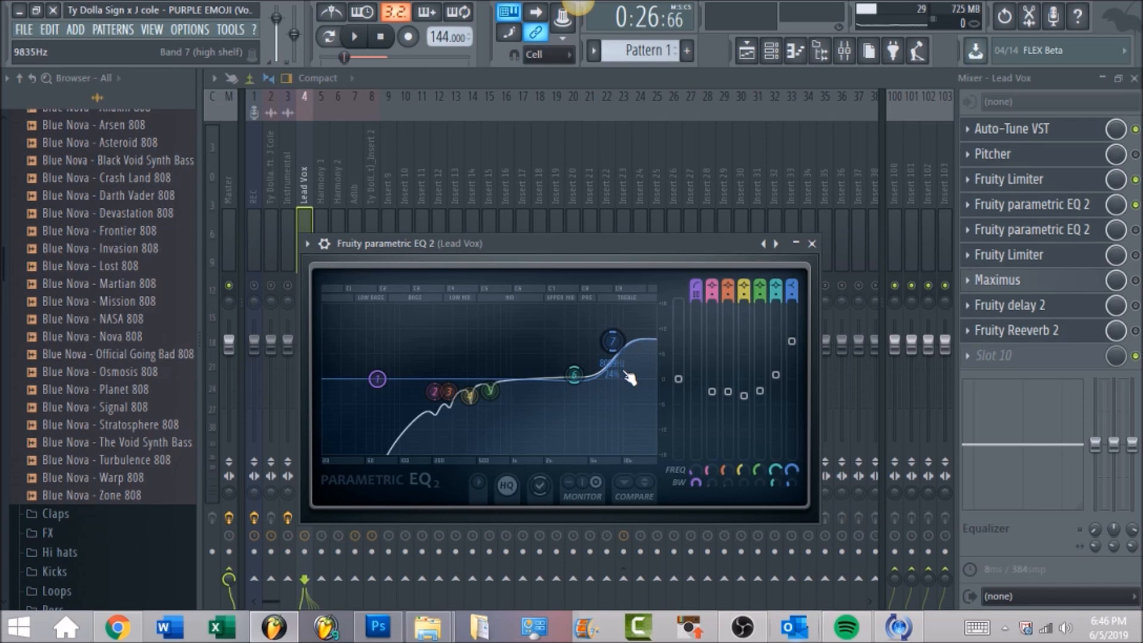
pyautogui.moveTo(792, 341); pyautogui.dragTo(791, 340)
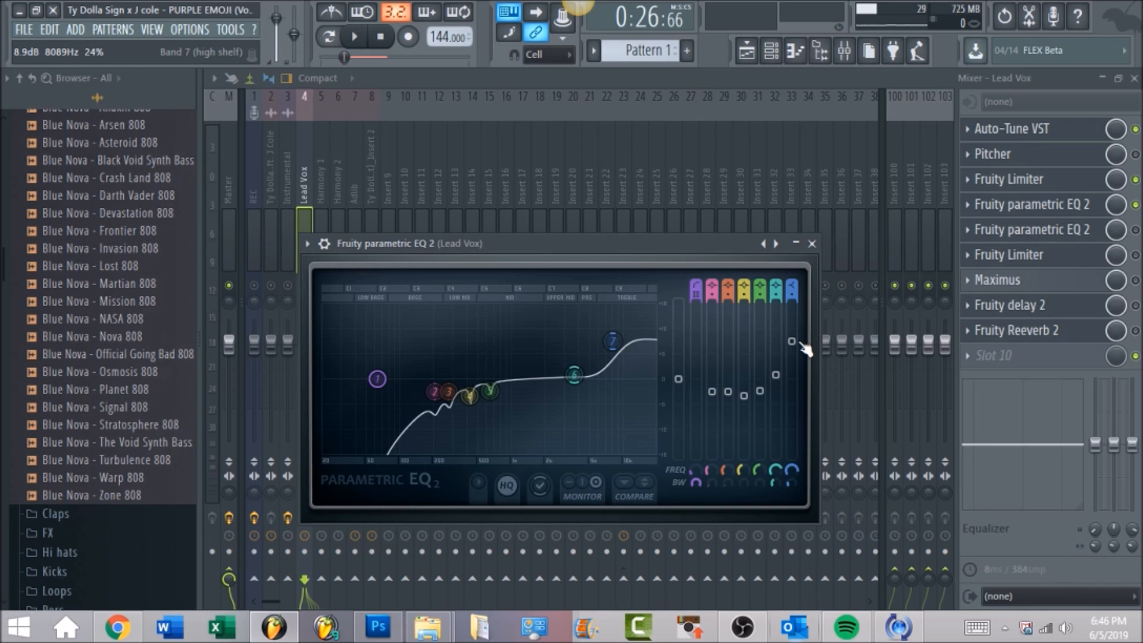
pyautogui.click(357, 39)
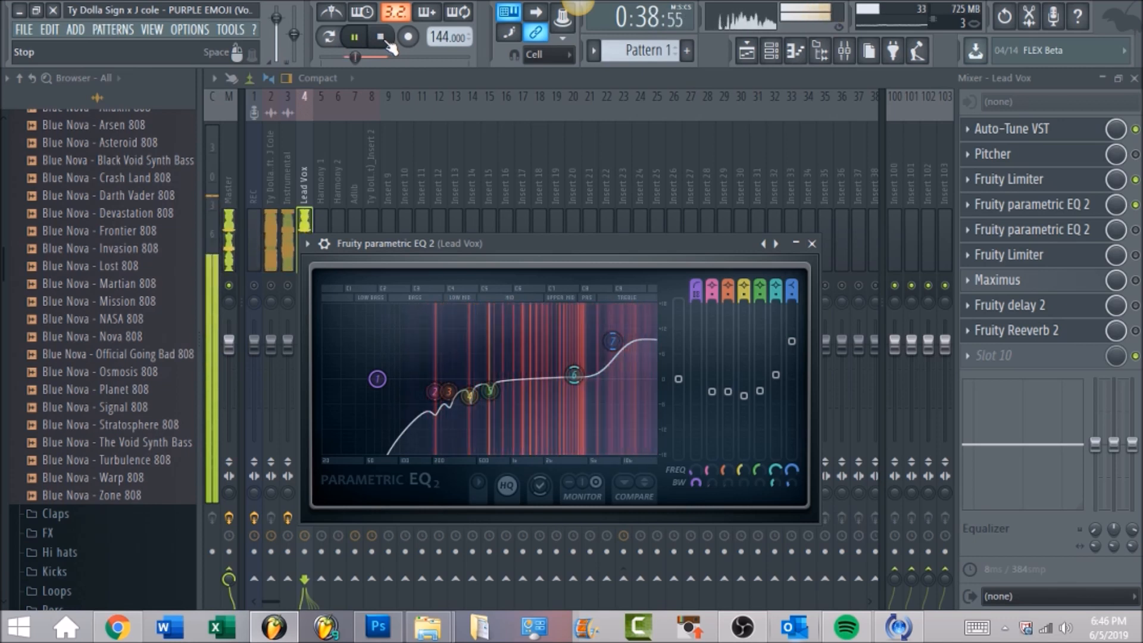
pyautogui.click(384, 39)
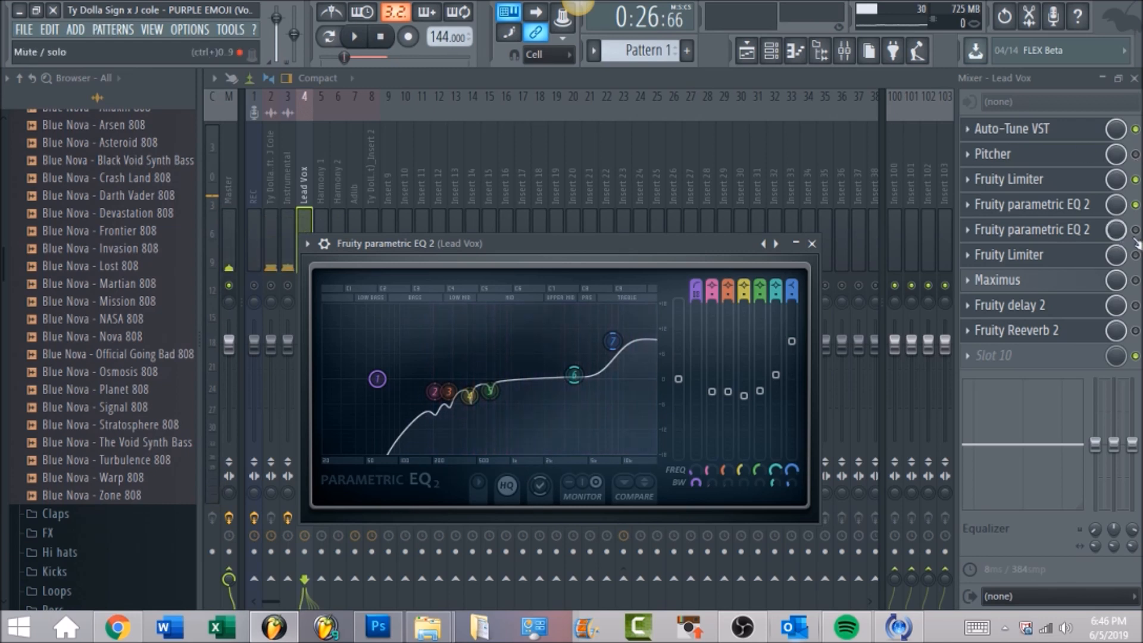
# Step: Turn on the second Fruity parametric EQ 2 on Lead Vox and play back the vocal with its curve open
pyautogui.click(1047, 231)
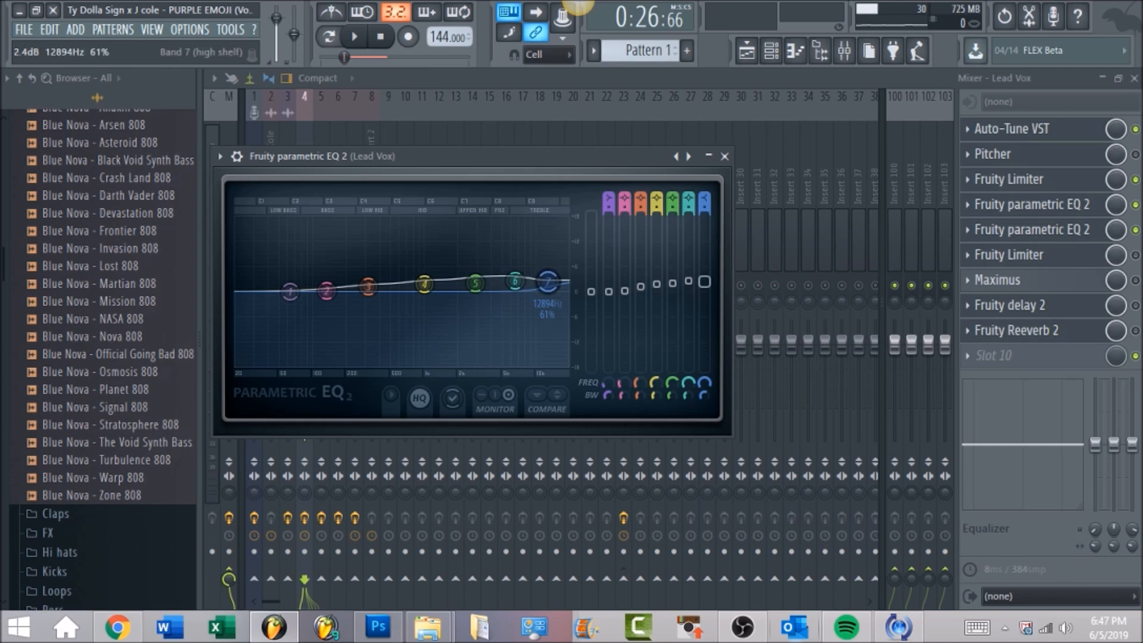
pyautogui.click(357, 38)
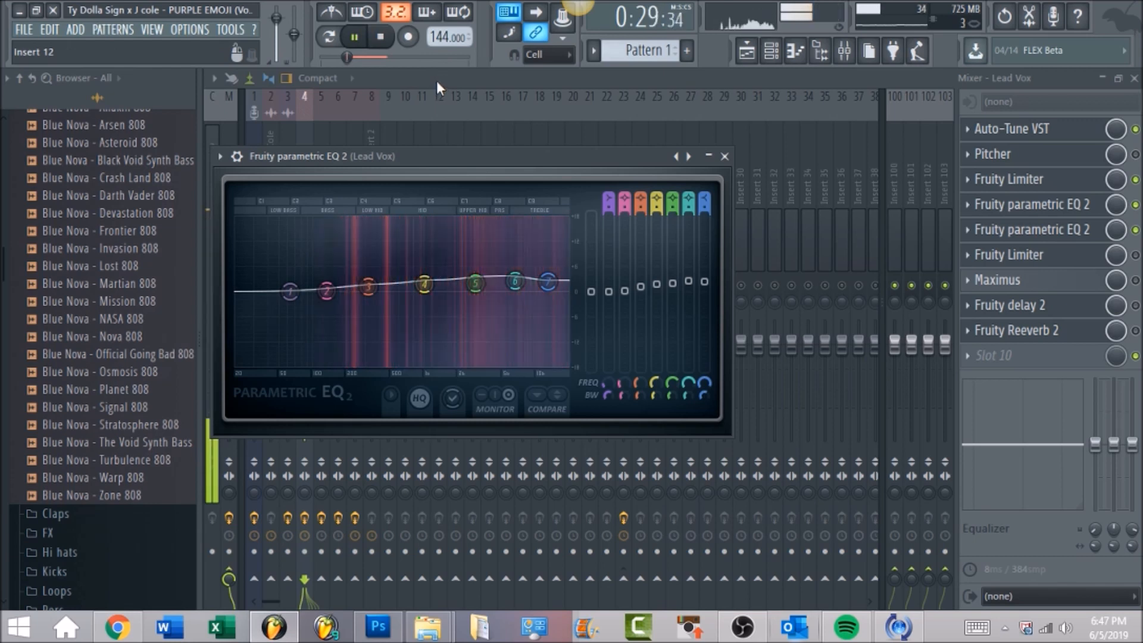
pyautogui.moveTo(441, 160); pyautogui.dragTo(510, 156)
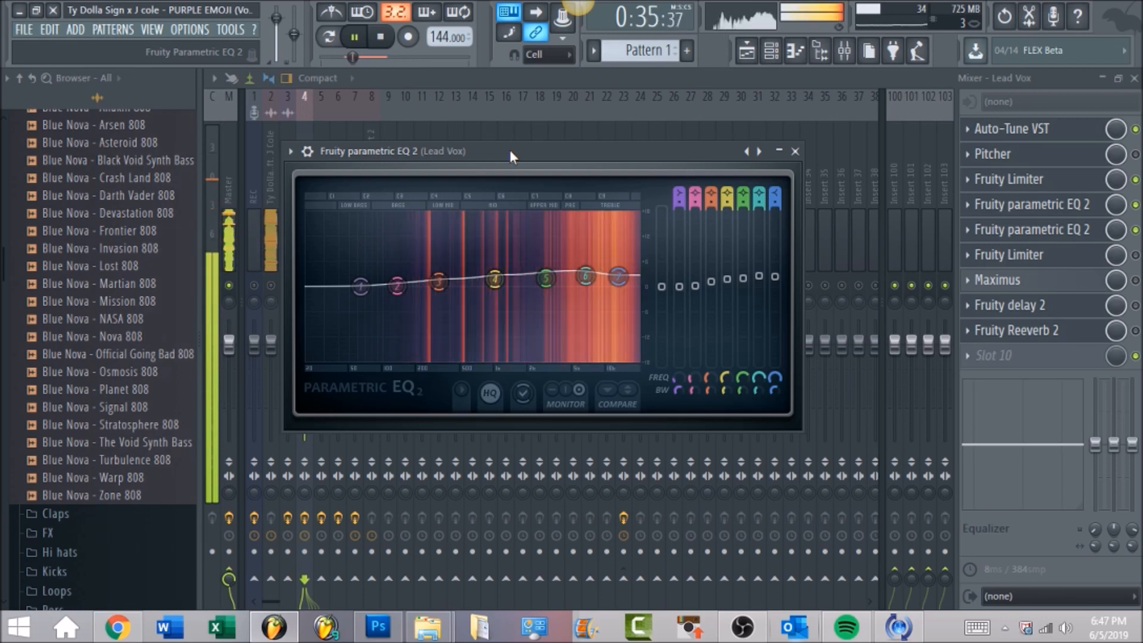
pyautogui.click(383, 38)
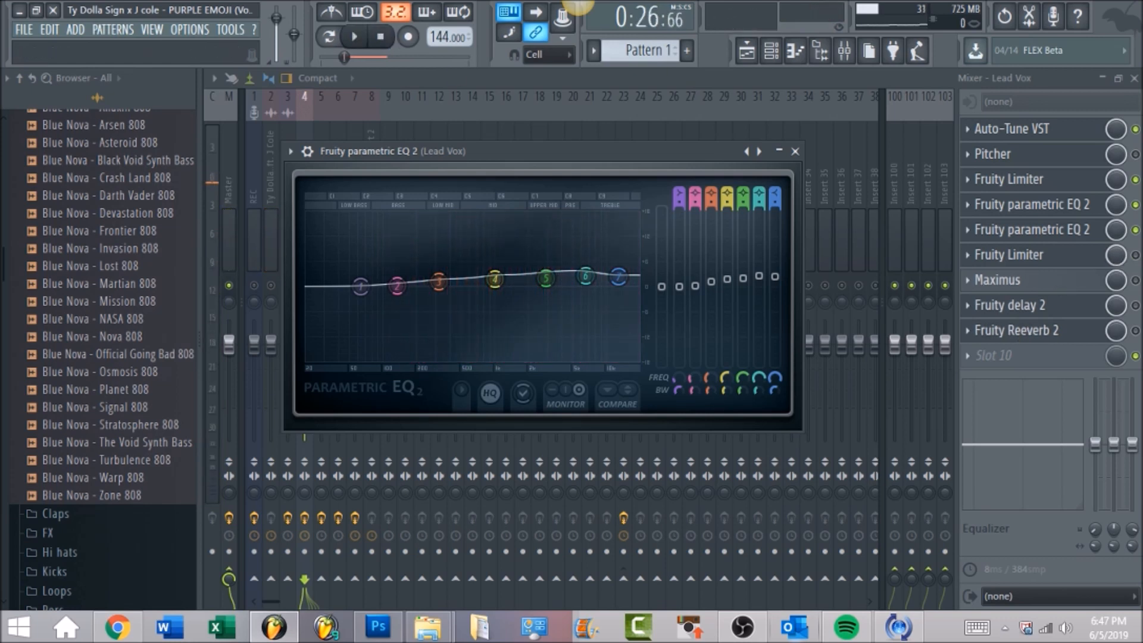
# Step: Turn on the second Fruity Limiter on Lead Vox, check its ceiling, and play back the limited vocal
pyautogui.click(1135, 255)
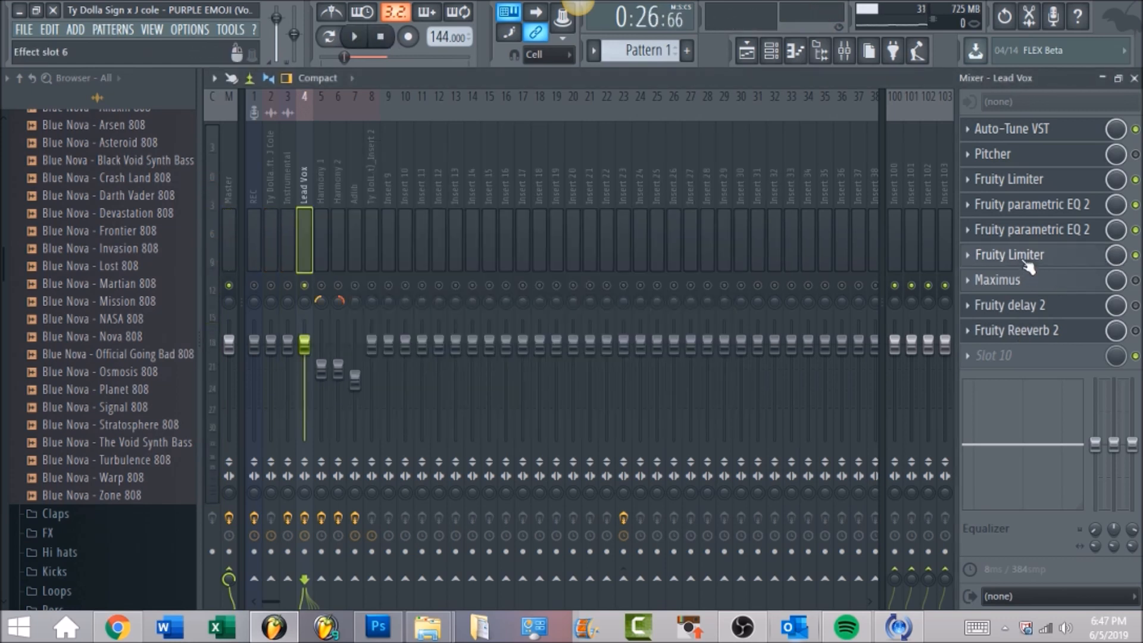
pyautogui.click(1023, 256)
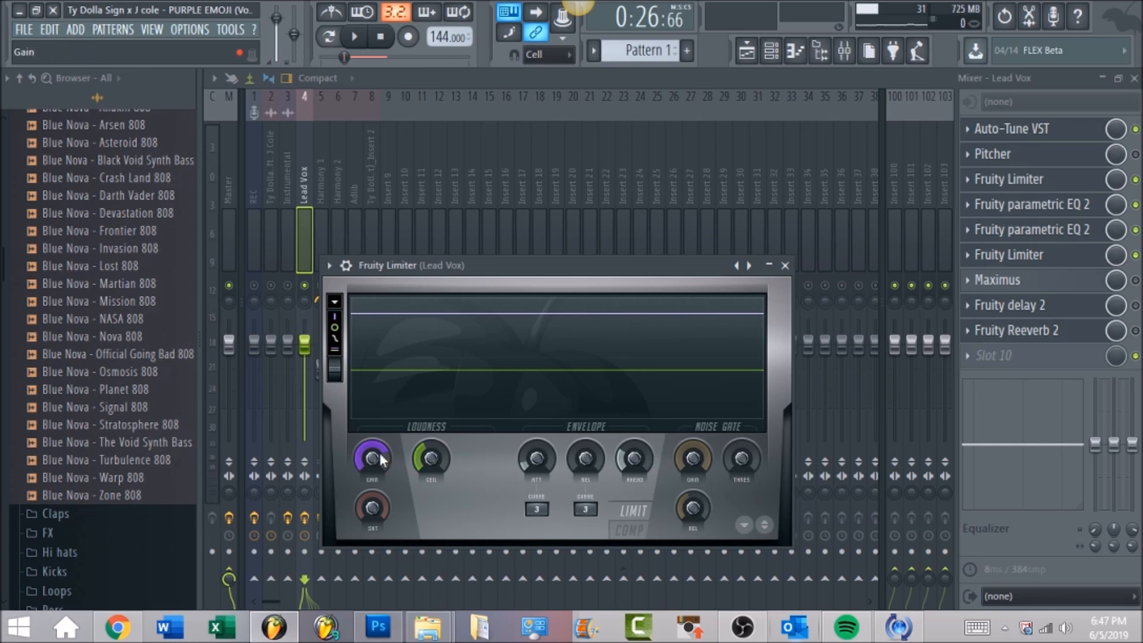
pyautogui.click(432, 456)
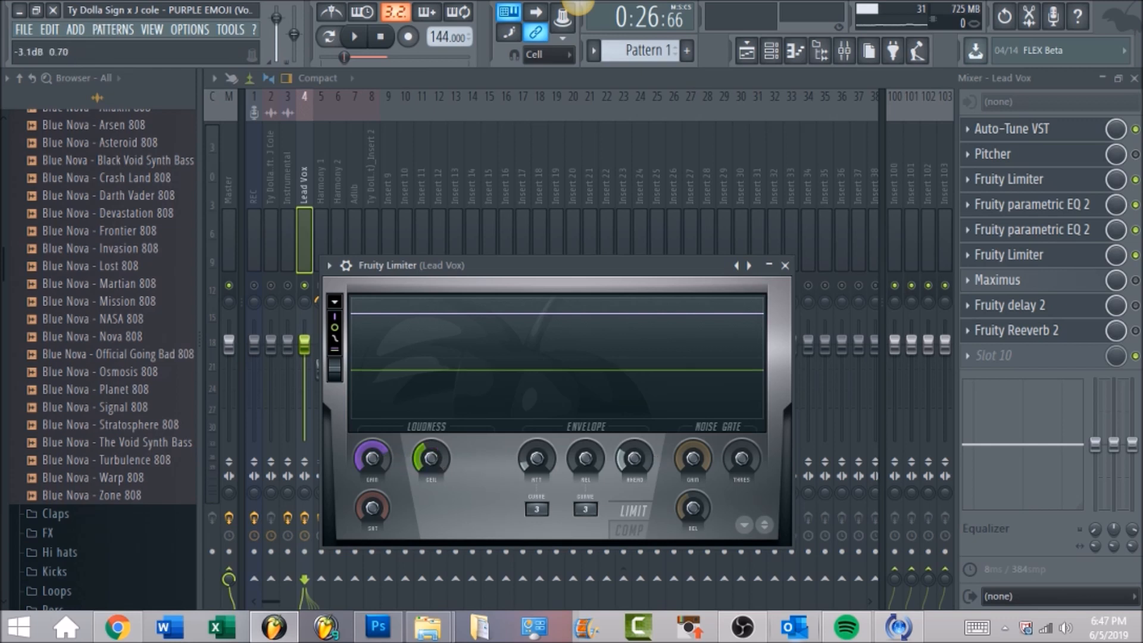
pyautogui.moveTo(432, 456); pyautogui.dragTo(430, 455)
pyautogui.click(355, 38)
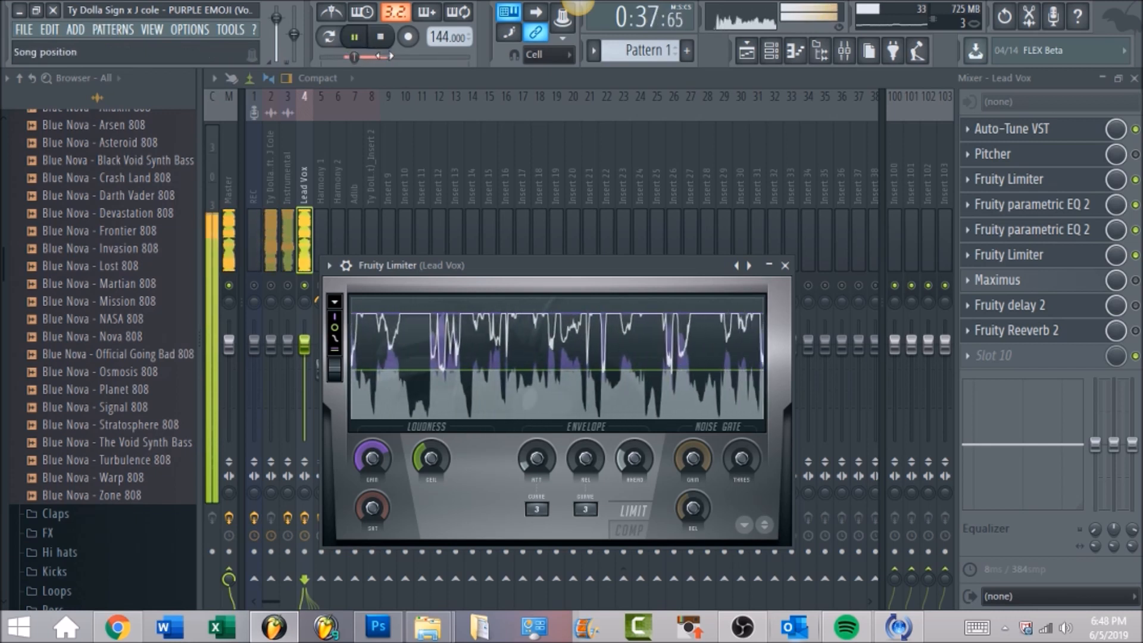
pyautogui.click(382, 42)
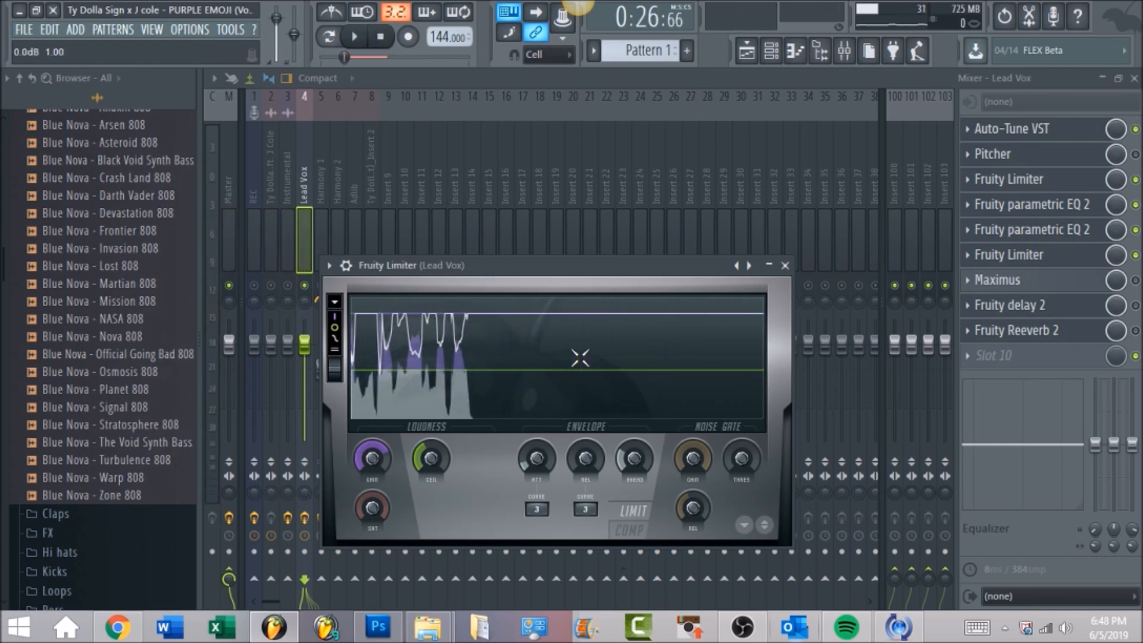
pyautogui.click(422, 391)
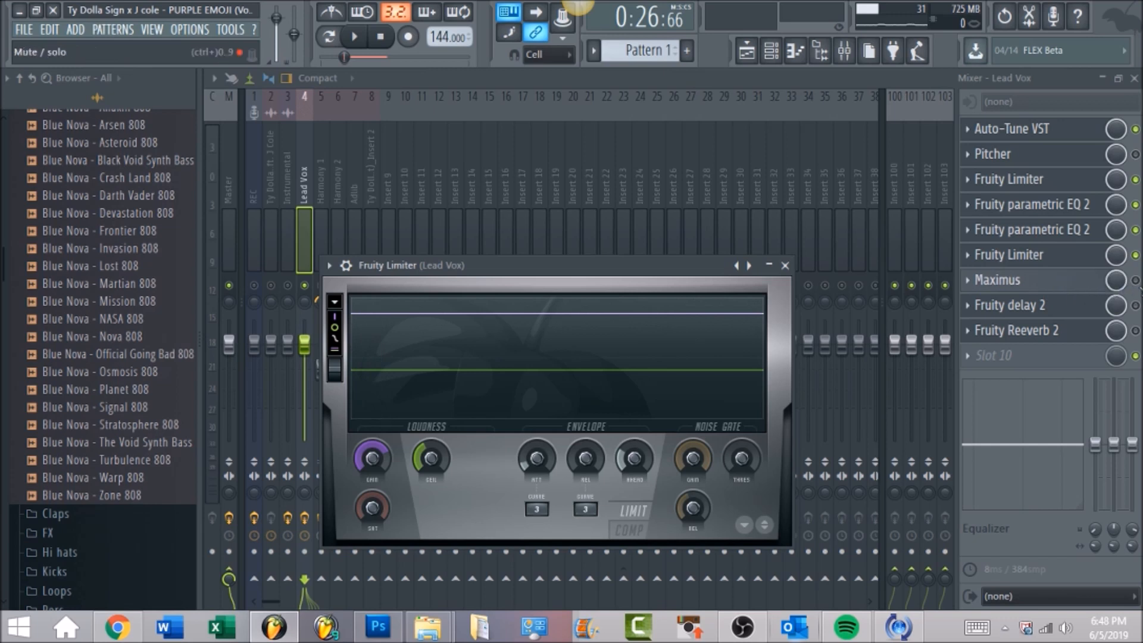
# Step: Turn on Maximus on Lead Vox and look through its list of presets
pyautogui.click(1095, 283)
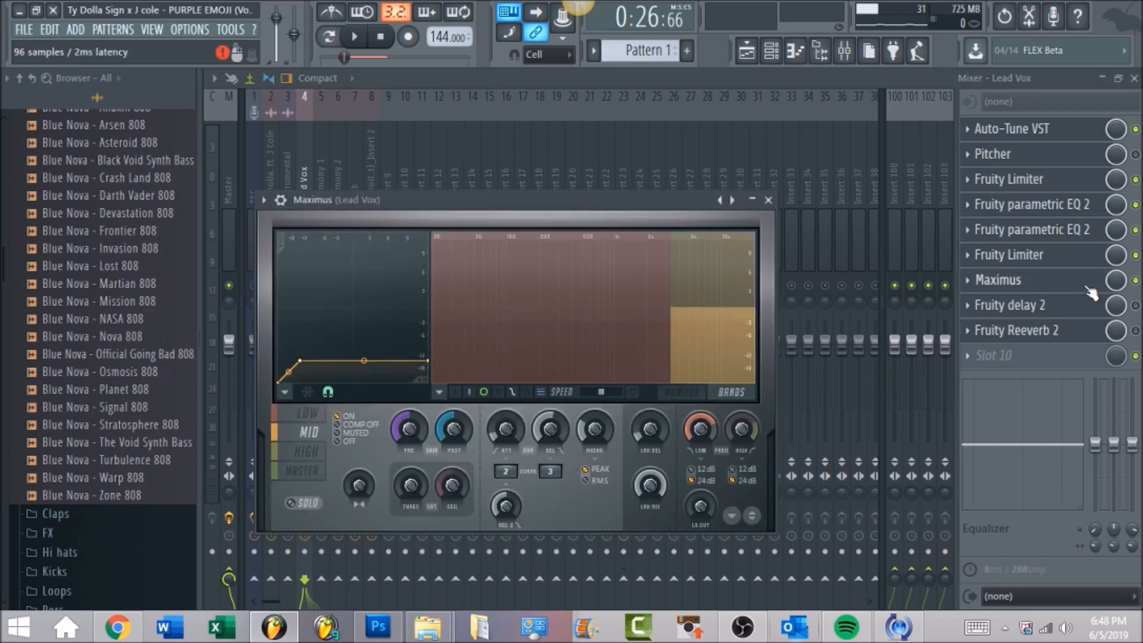
pyautogui.click(262, 200)
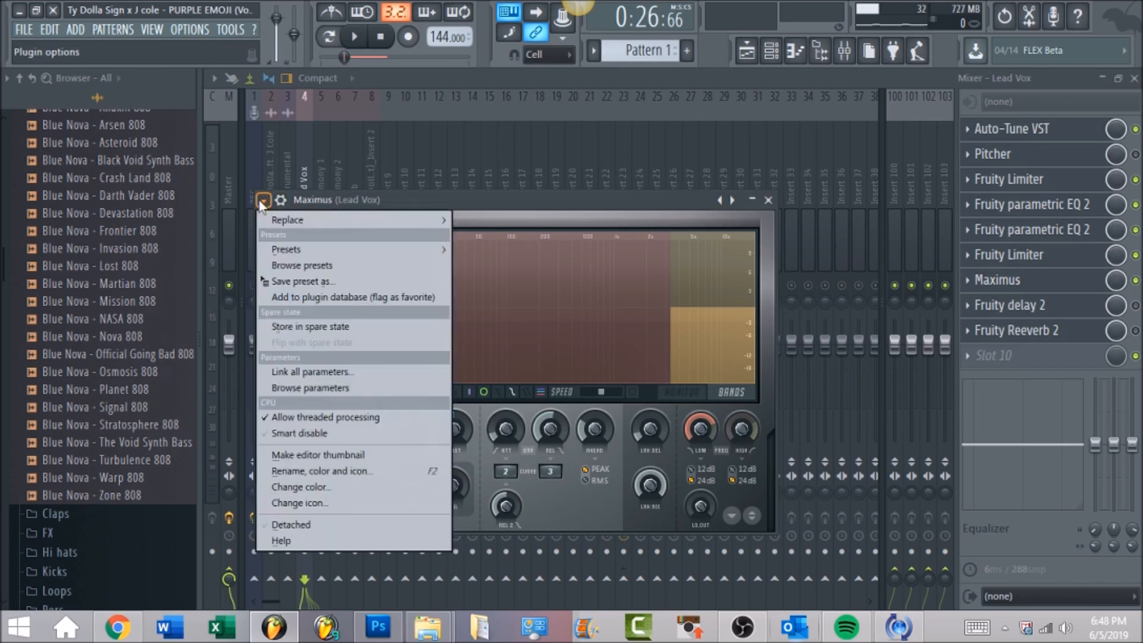
pyautogui.moveTo(312, 250)
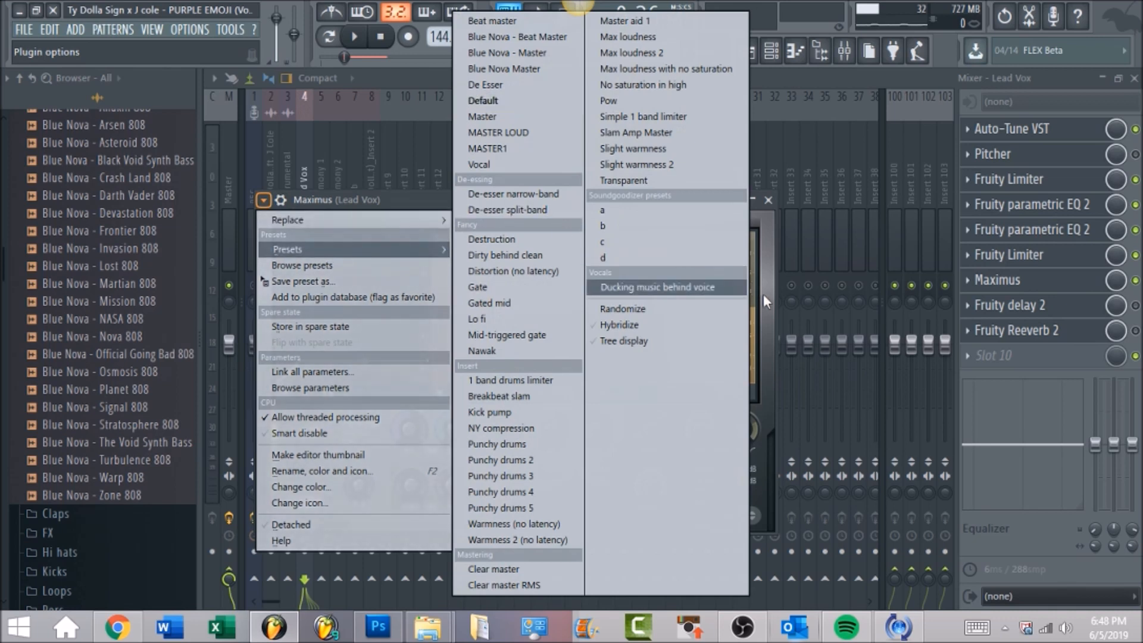
pyautogui.click(714, 287)
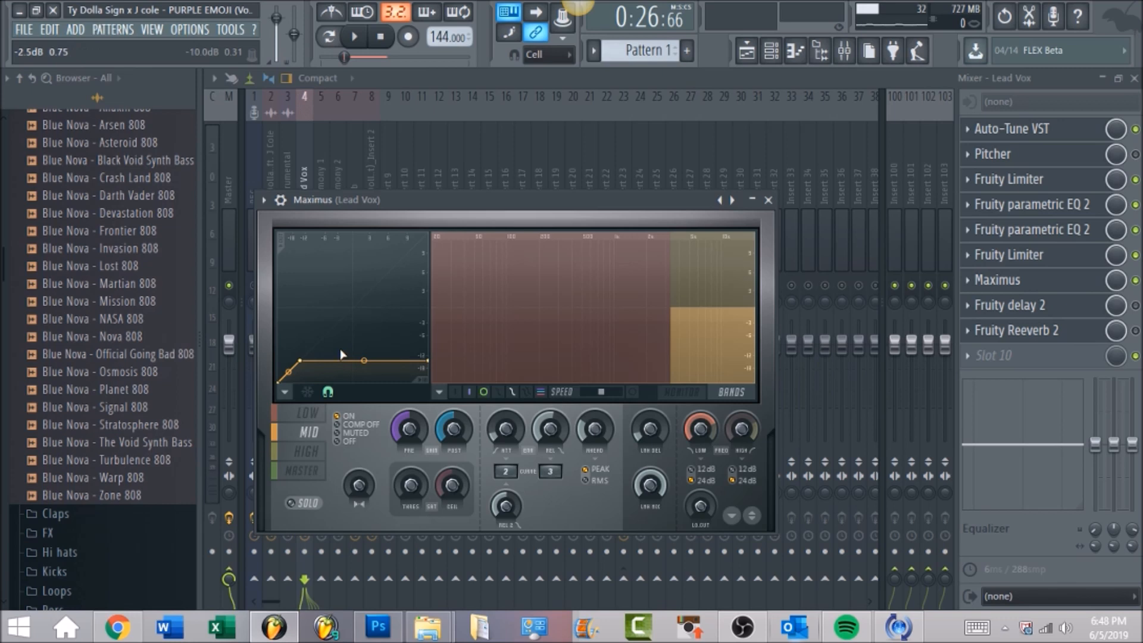
# Step: Check the end point of the mid-band compression curve in Maximus and play back the vocal
pyautogui.moveTo(427, 361)
pyautogui.mouseDown()
pyautogui.moveTo(430, 344)
pyautogui.moveTo(431, 359)
pyautogui.mouseUp()
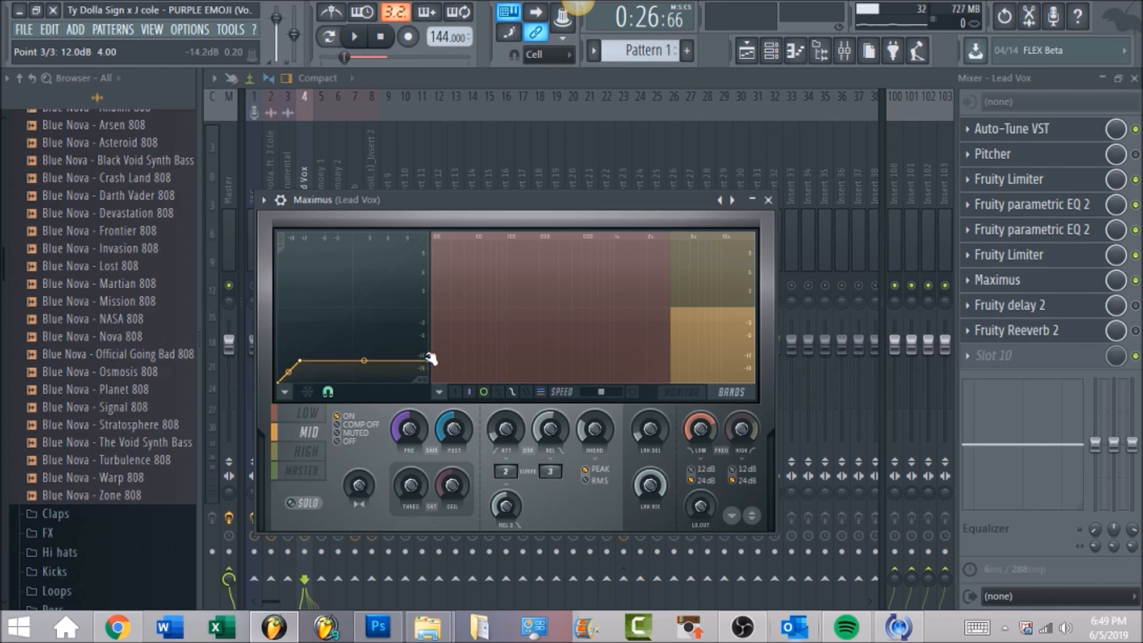
pyautogui.click(359, 39)
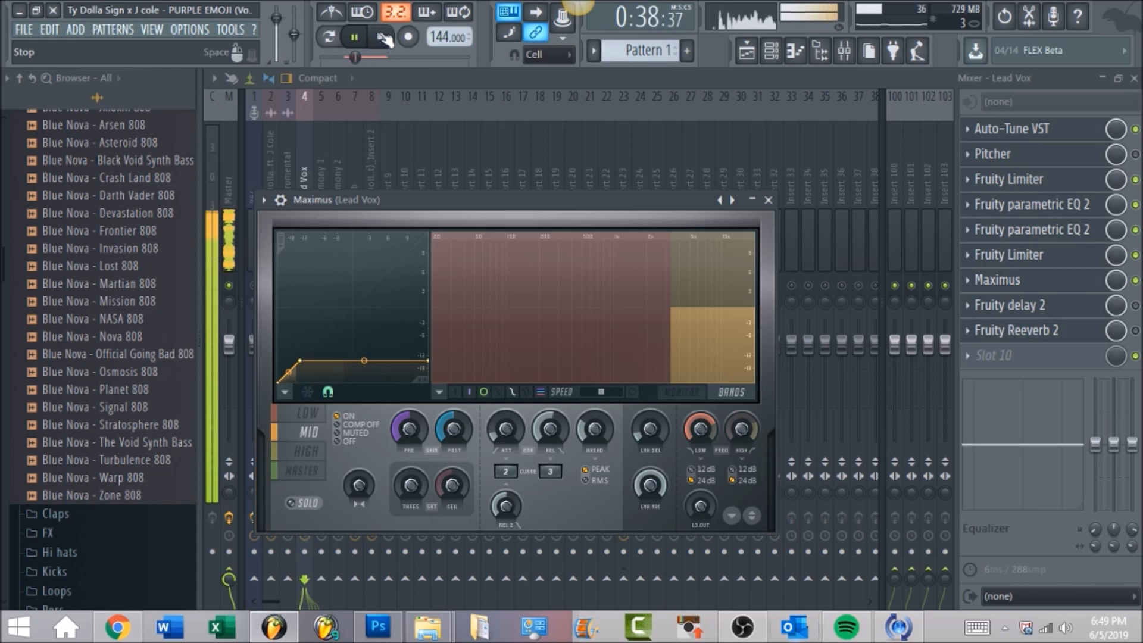
pyautogui.click(384, 39)
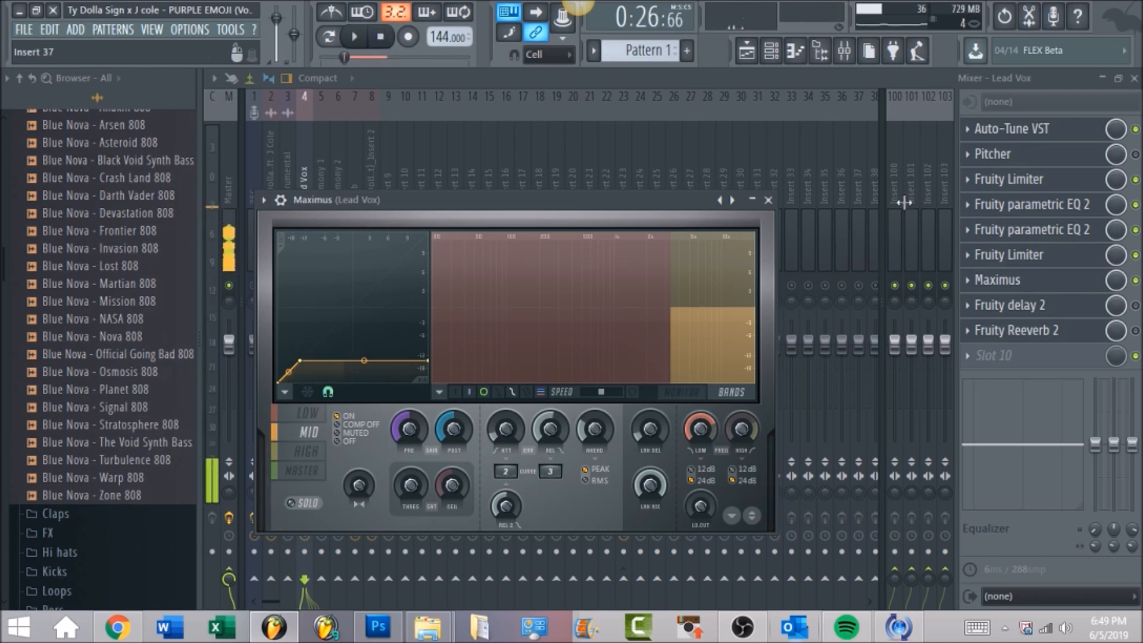
# Step: Turn on Fruity delay 2 on Lead Vox, open its settings, and play back the delayed vocal
pyautogui.click(1135, 305)
pyautogui.click(1061, 311)
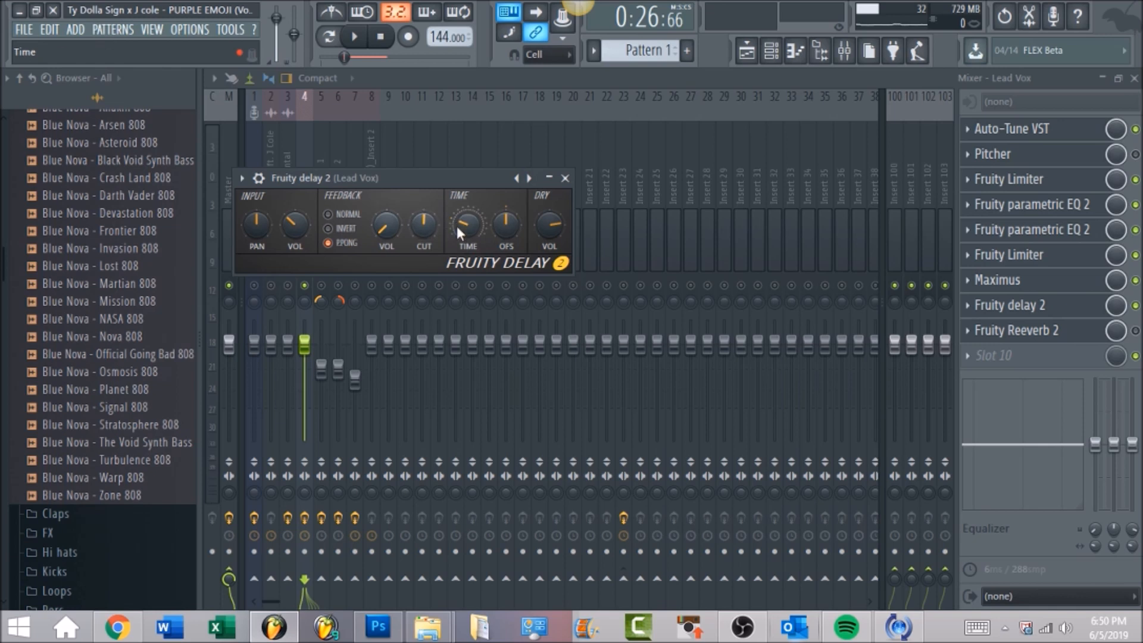
pyautogui.click(362, 46)
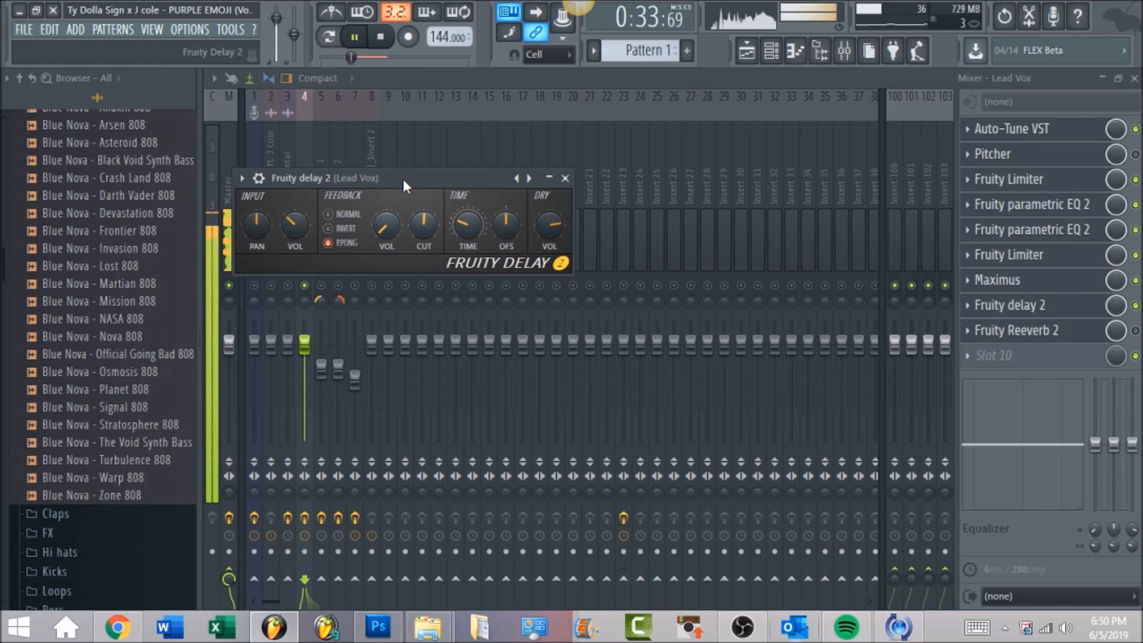
pyautogui.click(384, 39)
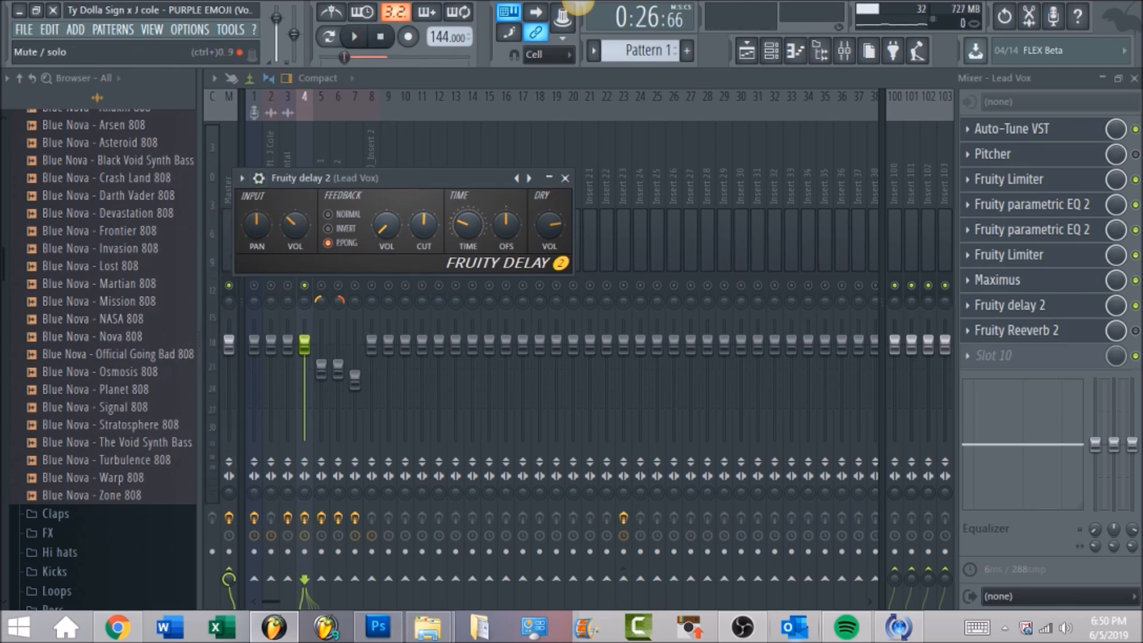
# Step: Turn on Fruity Reeverb 2, check its stereo separation, wet level, decay, low cut and high cut, and play back the vocal
pyautogui.click(1135, 331)
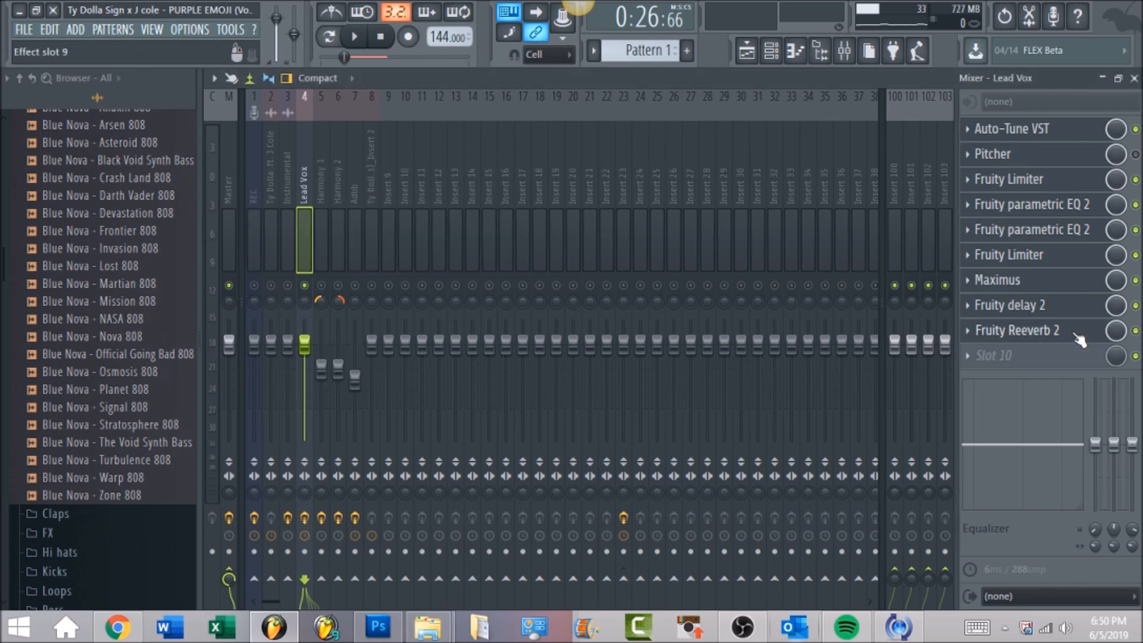
pyautogui.click(1076, 336)
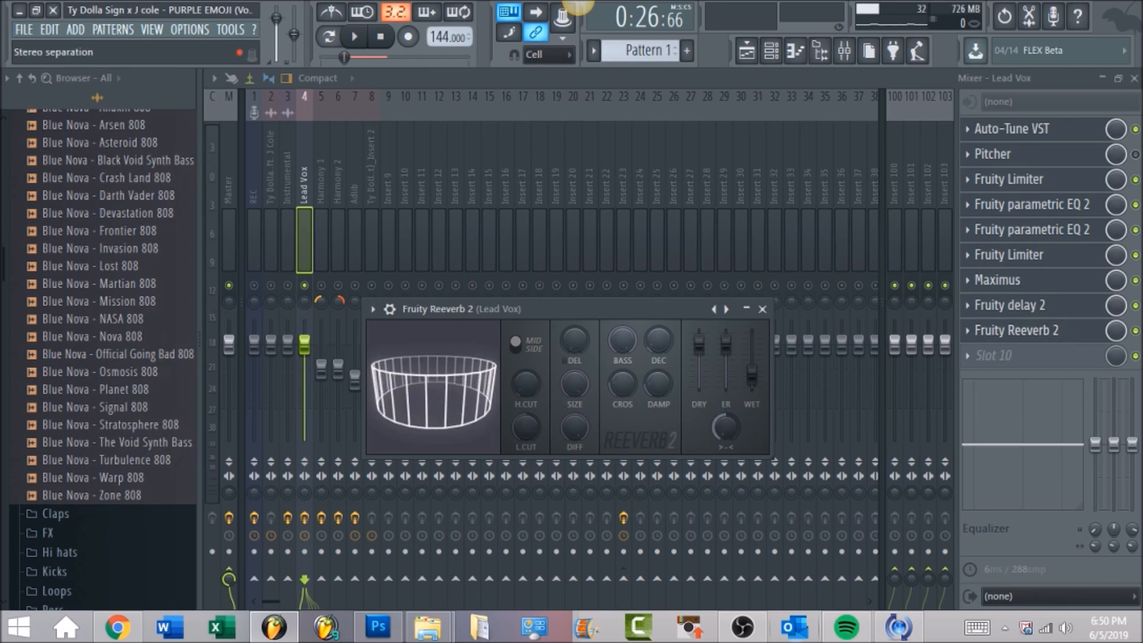
pyautogui.moveTo(723, 424); pyautogui.dragTo(722, 440)
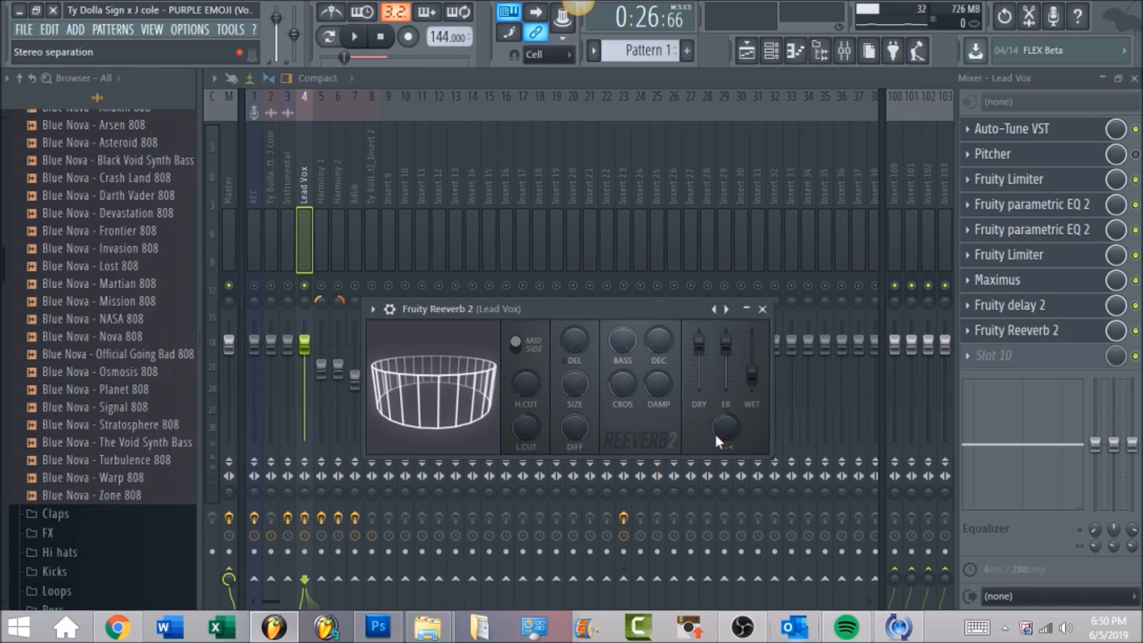
pyautogui.click(752, 381)
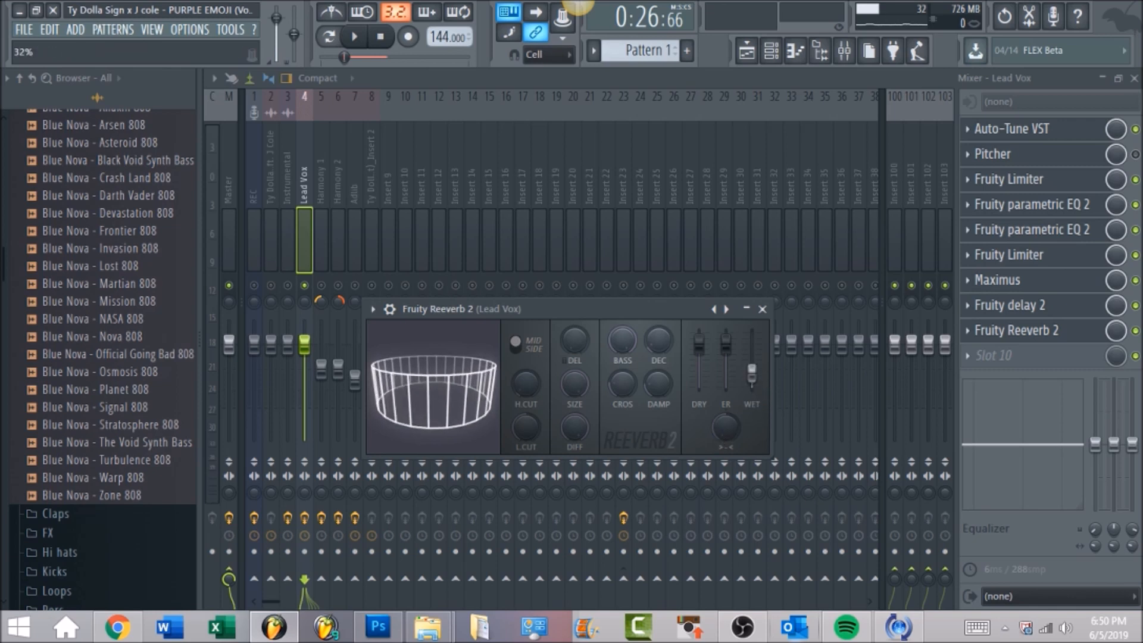
pyautogui.click(657, 341)
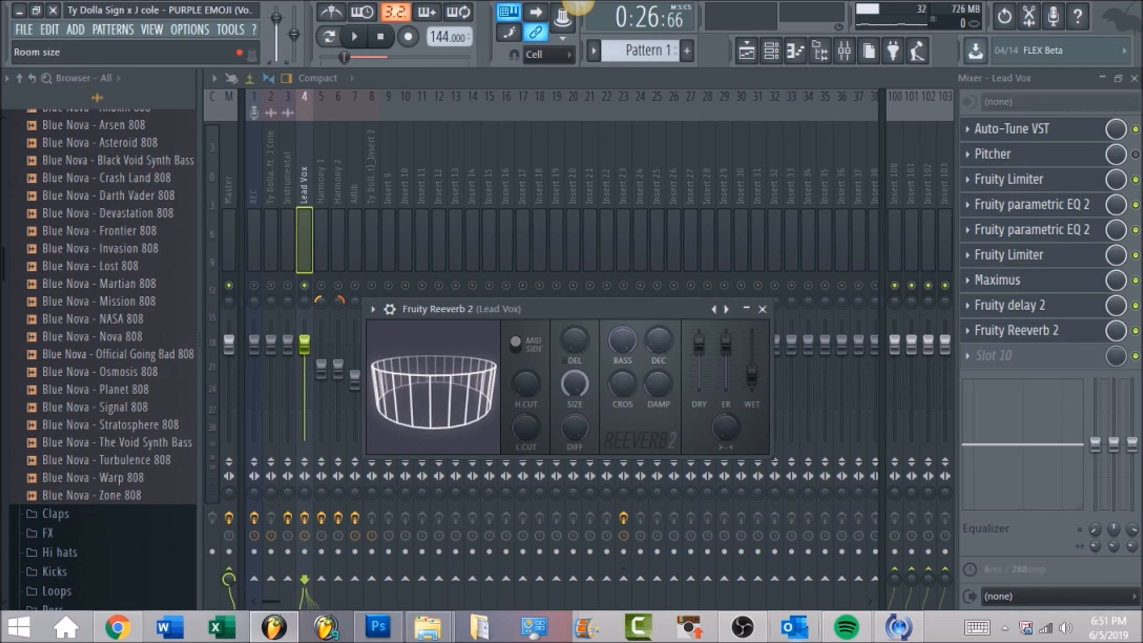
pyautogui.moveTo(526, 428); pyautogui.dragTo(530, 463)
pyautogui.moveTo(528, 384); pyautogui.dragTo(528, 428)
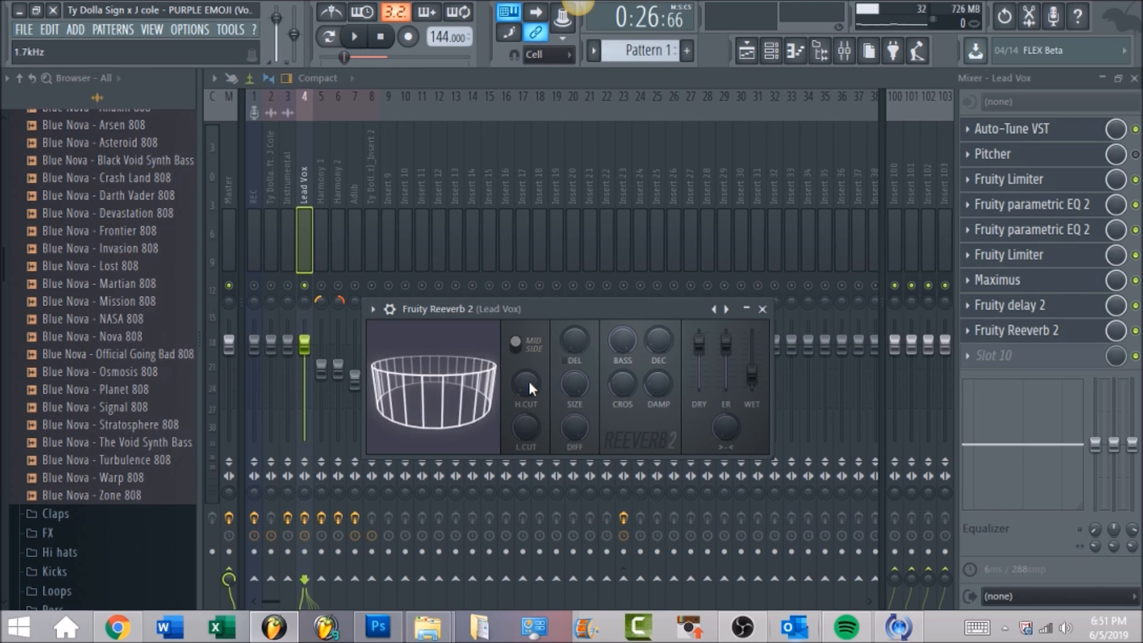
pyautogui.click(355, 38)
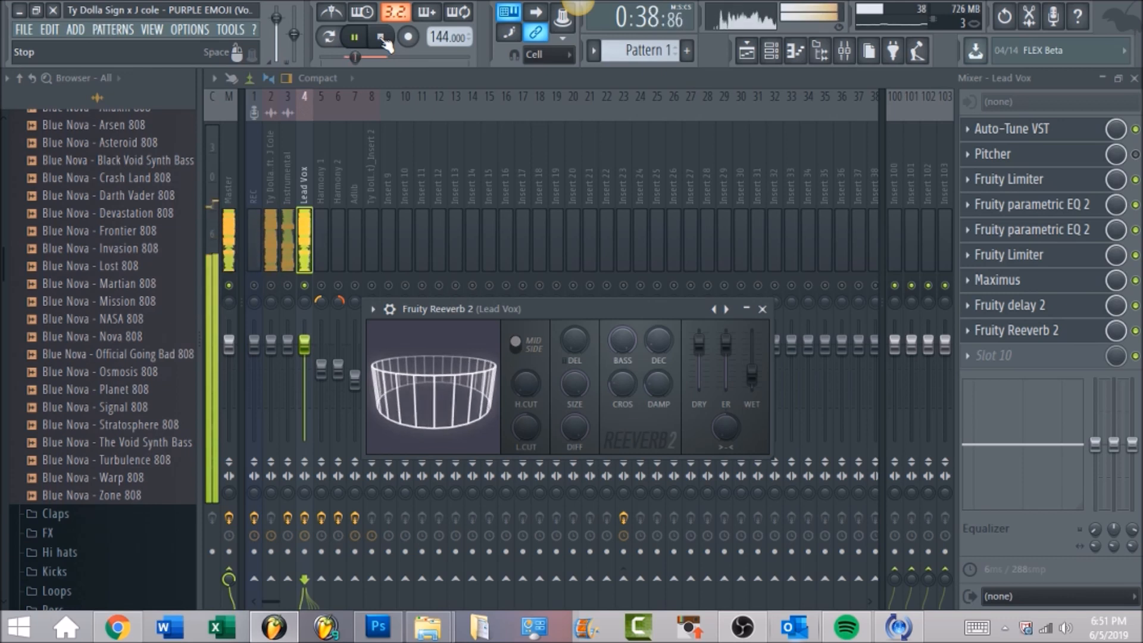
pyautogui.click(383, 39)
# Step: View the effect chains of Harmony 2 and Harmony 1, and locate the Save mixer track state option for Lead Vox
pyautogui.click(331, 184)
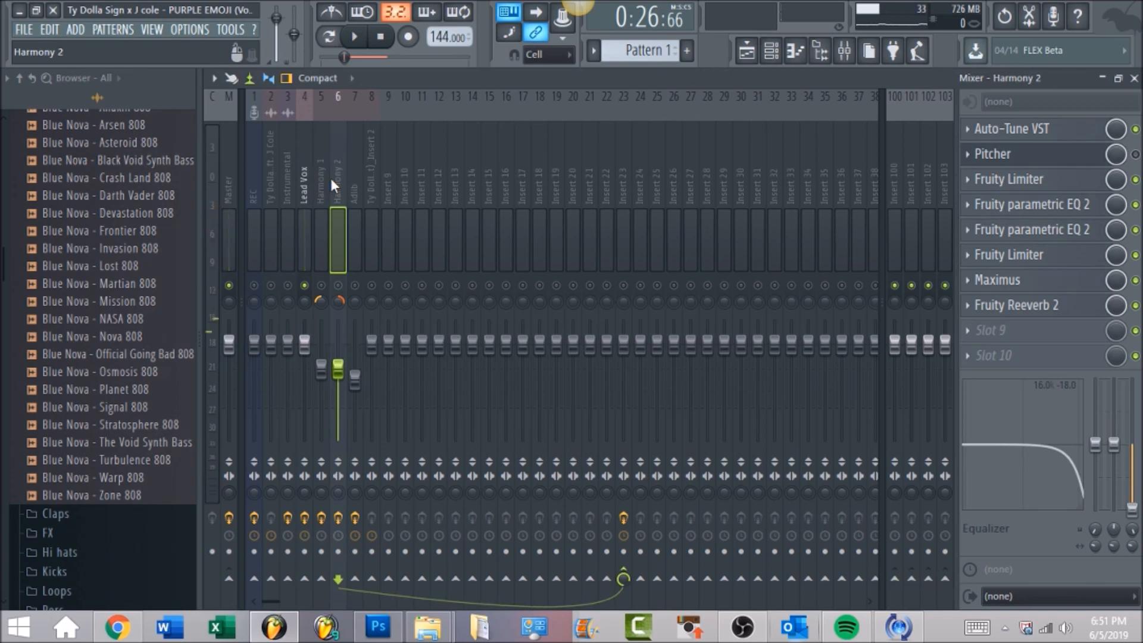
pyautogui.click(323, 177)
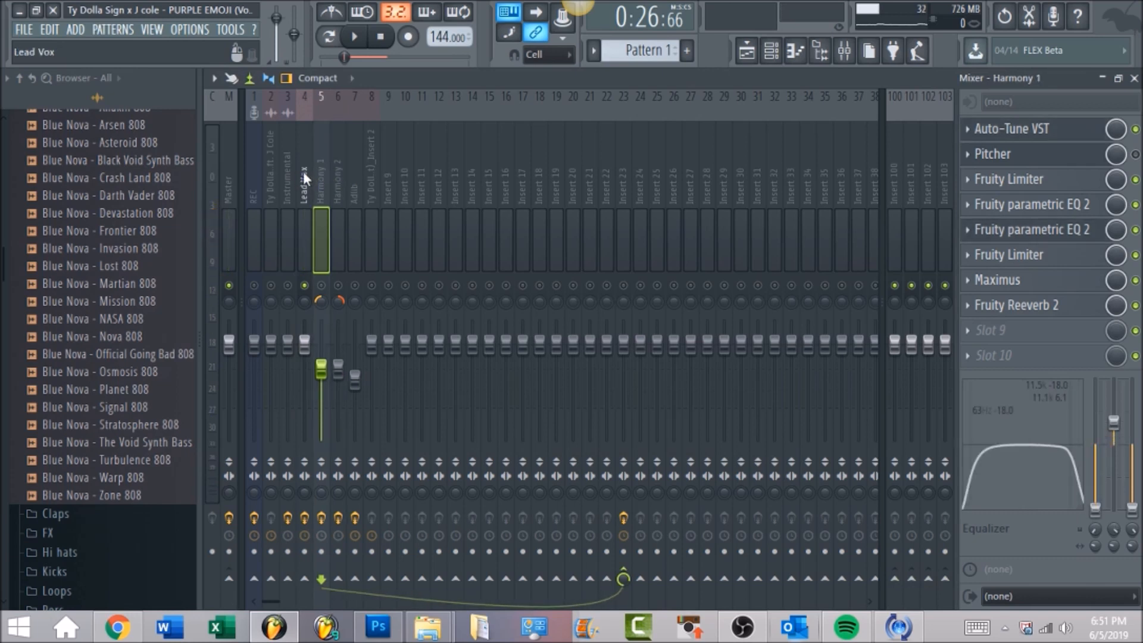
pyautogui.click(302, 171)
pyautogui.rightClick(302, 171)
pyautogui.moveTo(354, 169)
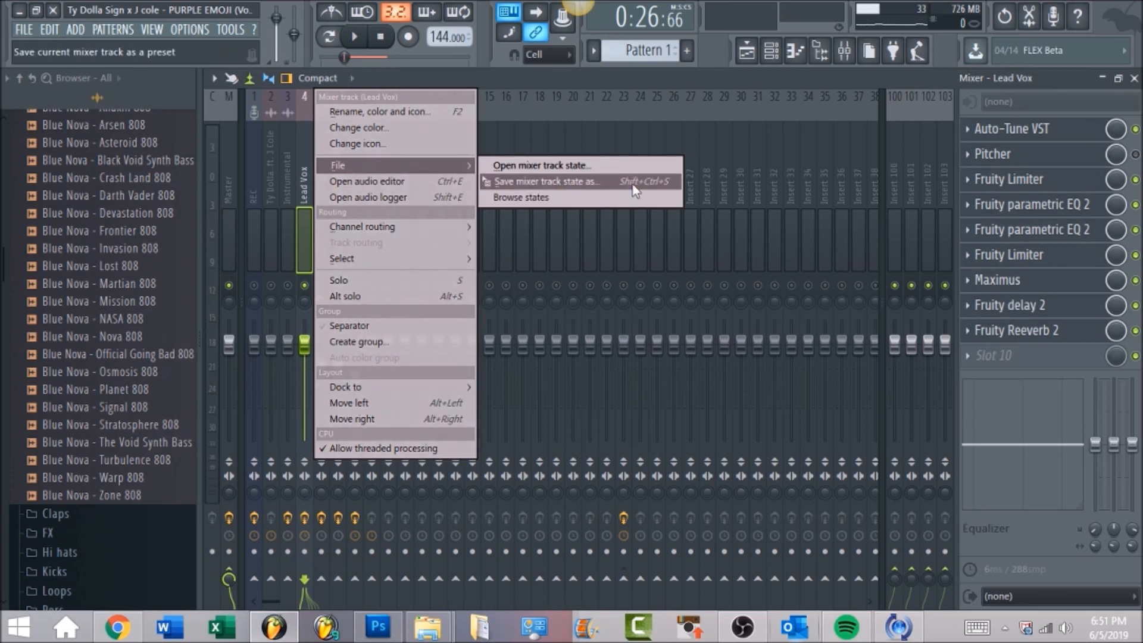
pyautogui.click(752, 195)
# Step: Compare Harmony 1's chain with Lead Vox, check its mixer equalizer curve, and unmute Harmony 1
pyautogui.click(320, 178)
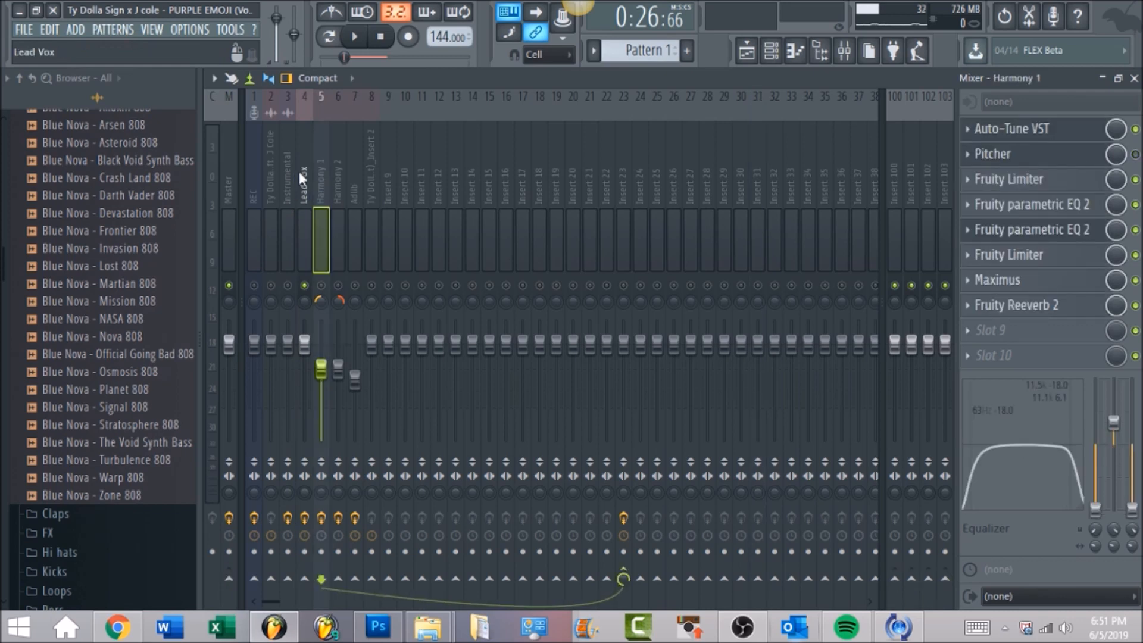
pyautogui.click(299, 171)
pyautogui.click(314, 172)
pyautogui.moveTo(1029, 438); pyautogui.dragTo(1059, 445)
pyautogui.click(322, 286)
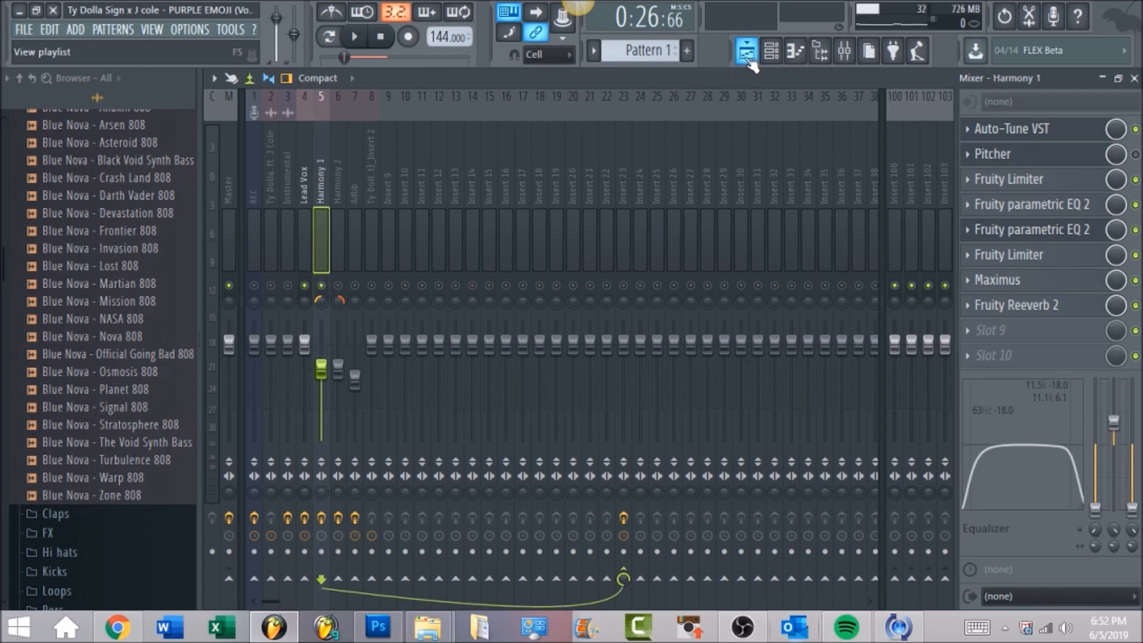
# Step: Set the playlist time selection to 25:01:00 to 27:09:00 over the harmony clips and return to the mixer
pyautogui.click(747, 54)
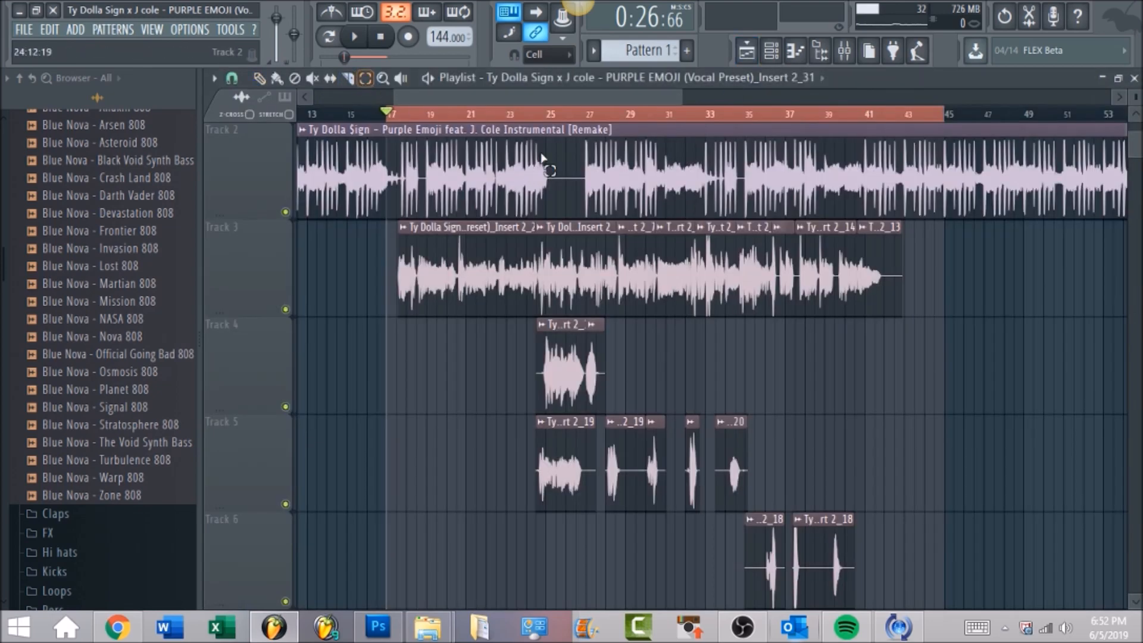
pyautogui.moveTo(546, 114); pyautogui.dragTo(601, 141)
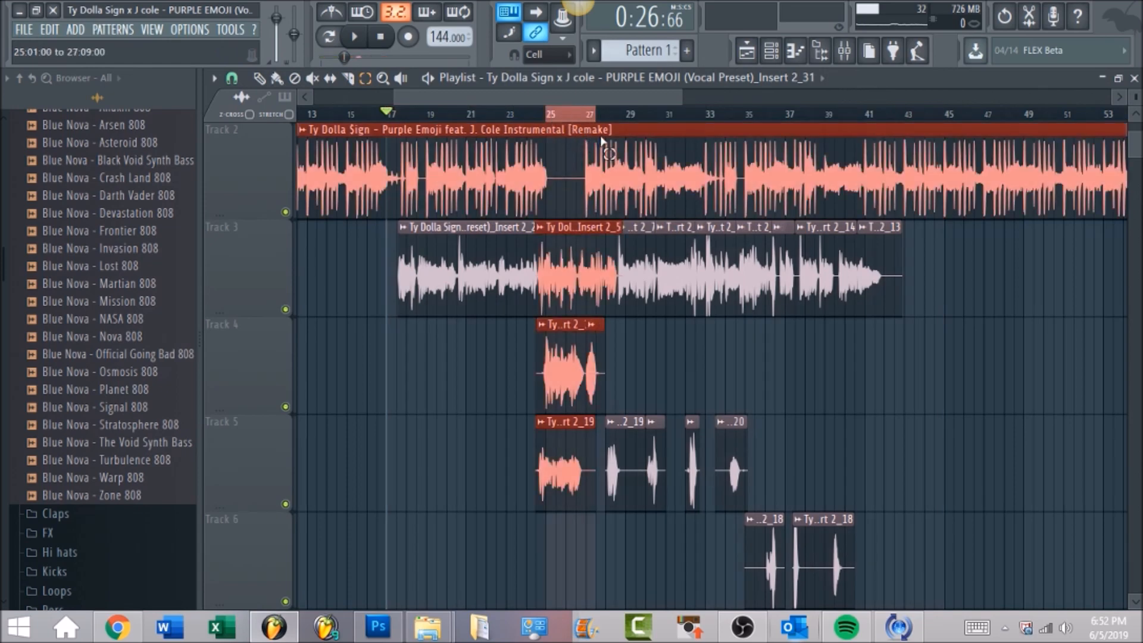
pyautogui.click(844, 51)
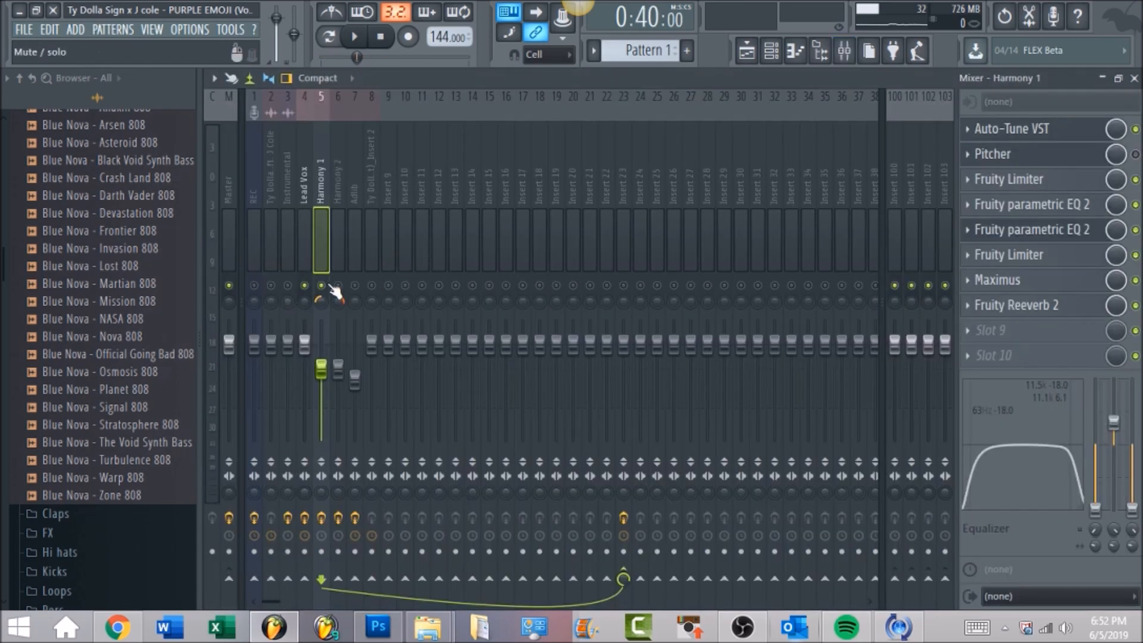
# Step: Solo Harmony 1, look at its send routing options, and check the Fruity Chorus on Insert 23
pyautogui.rightClick(324, 289)
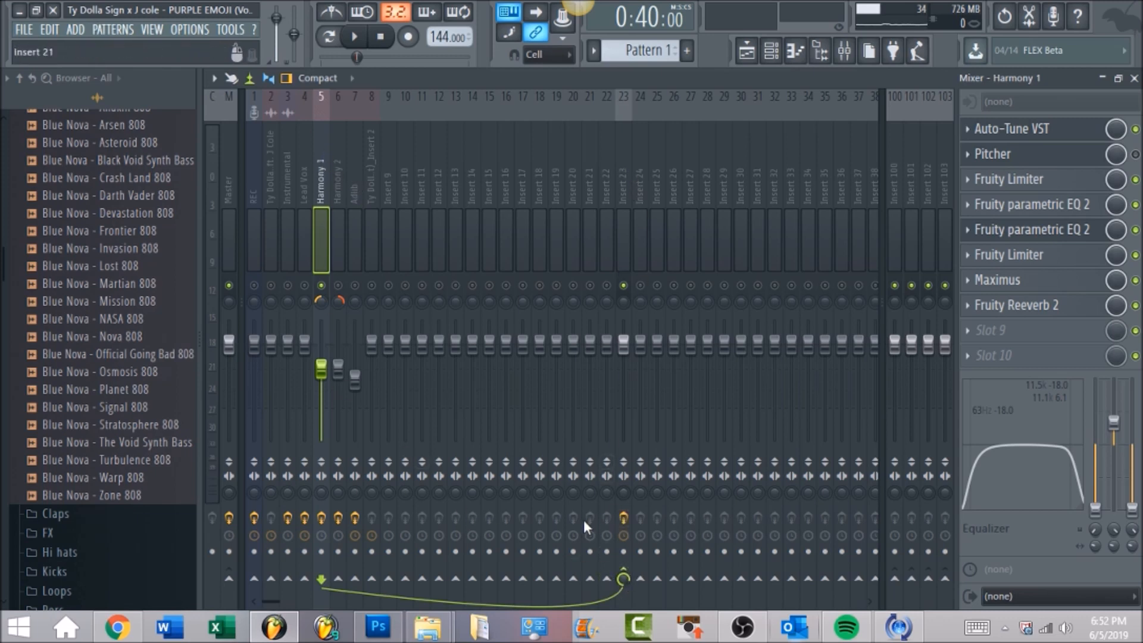
pyautogui.rightClick(641, 583)
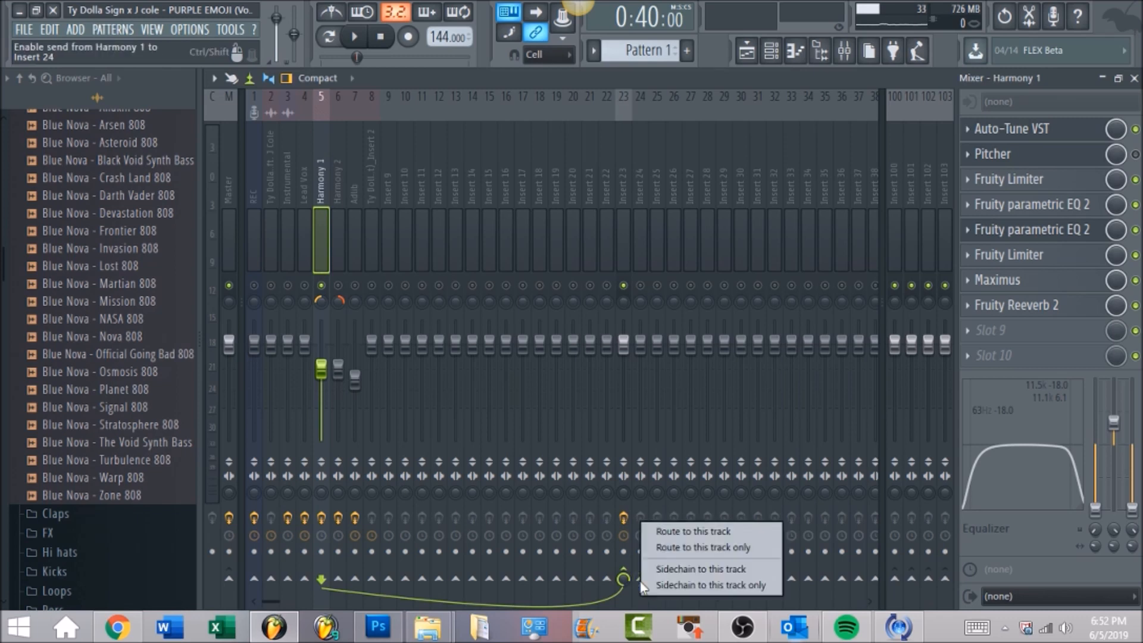
pyautogui.click(715, 548)
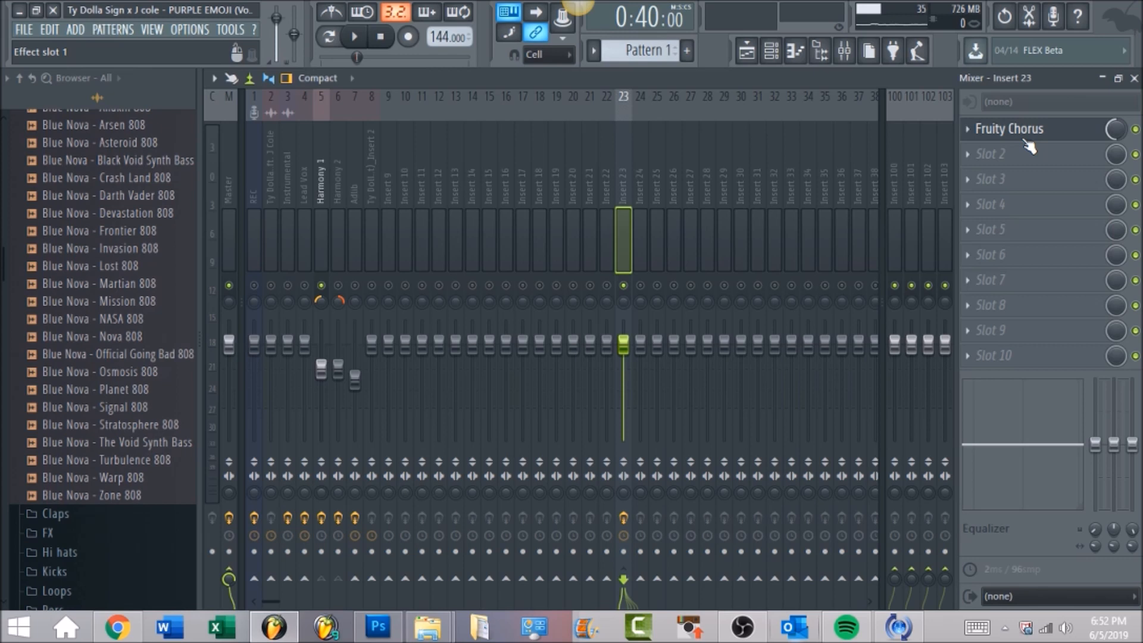
pyautogui.click(320, 175)
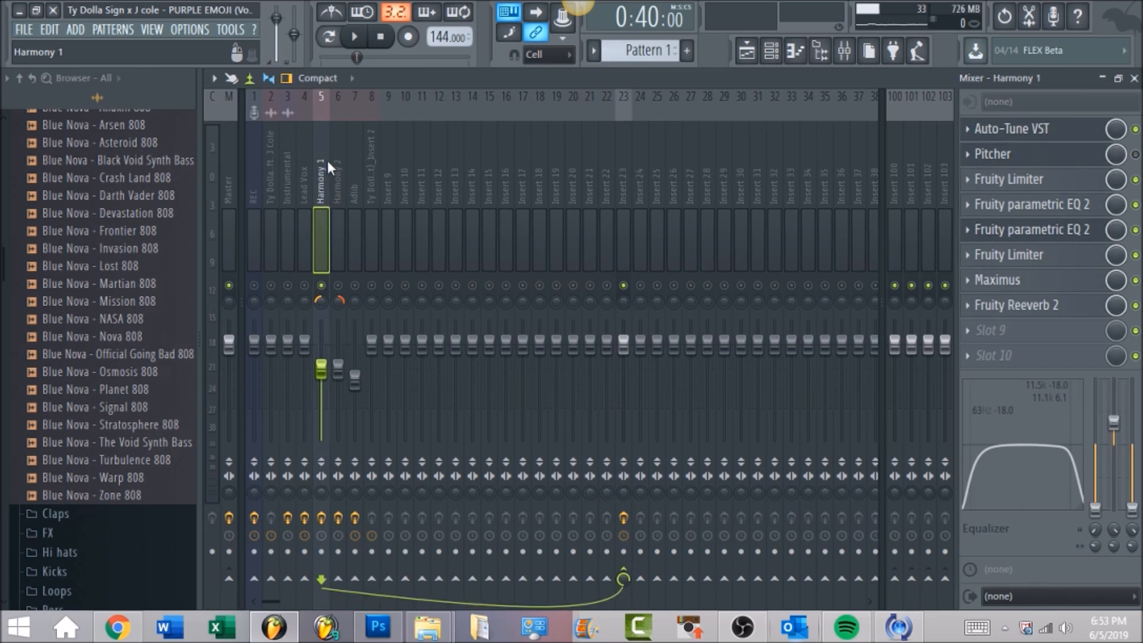
# Step: Play back the soloed Harmony 1 part twice within the selected bars
pyautogui.click(354, 37)
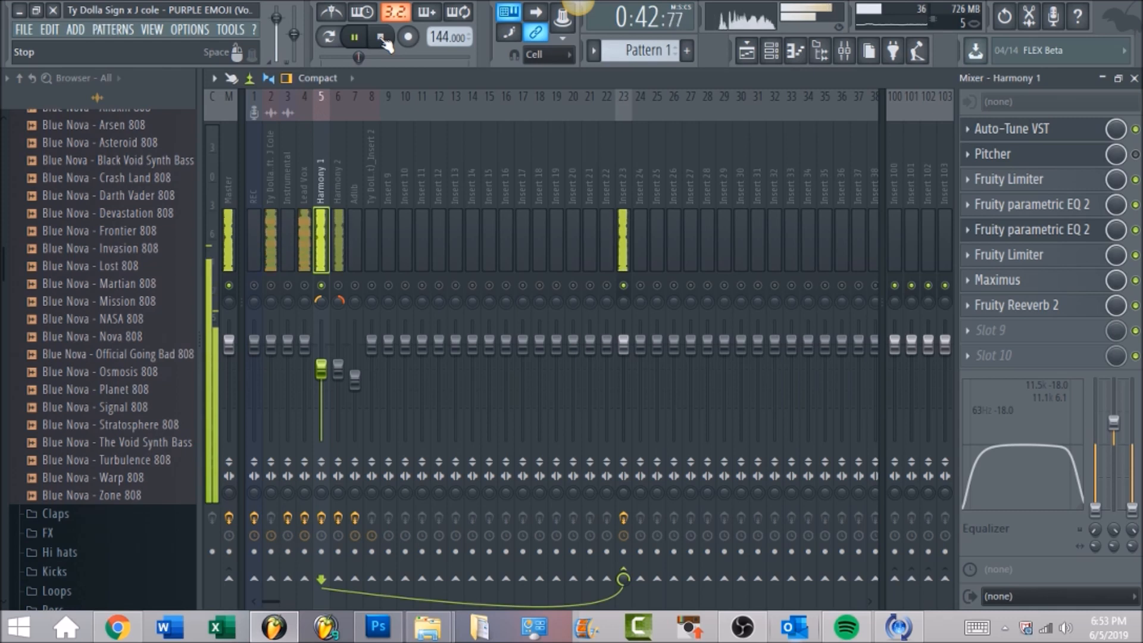
pyautogui.click(383, 40)
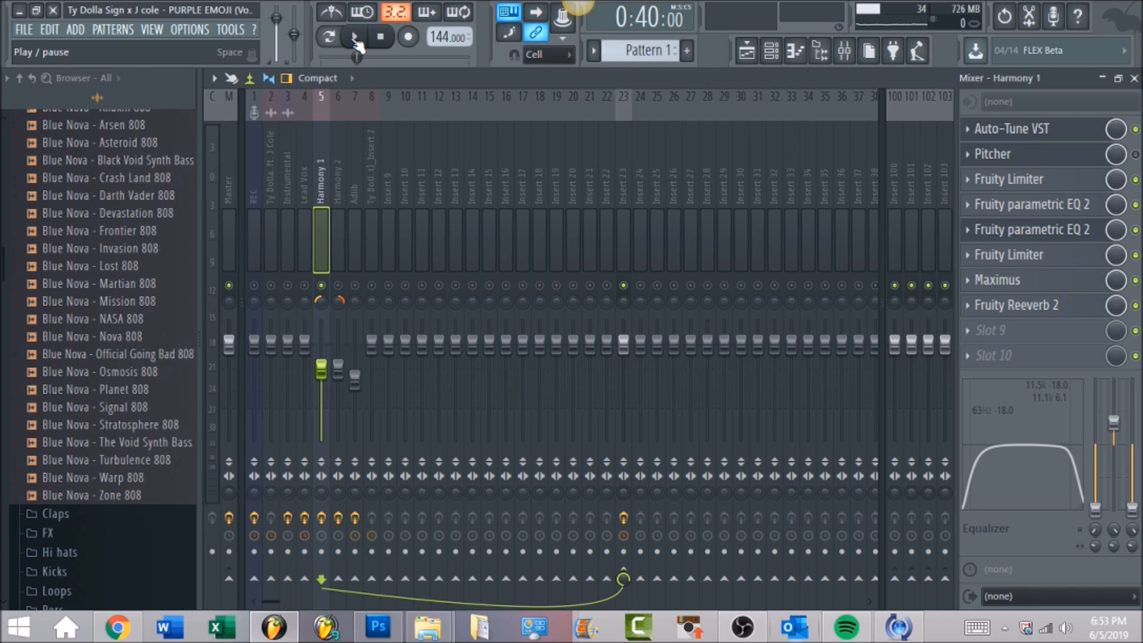
pyautogui.click(355, 38)
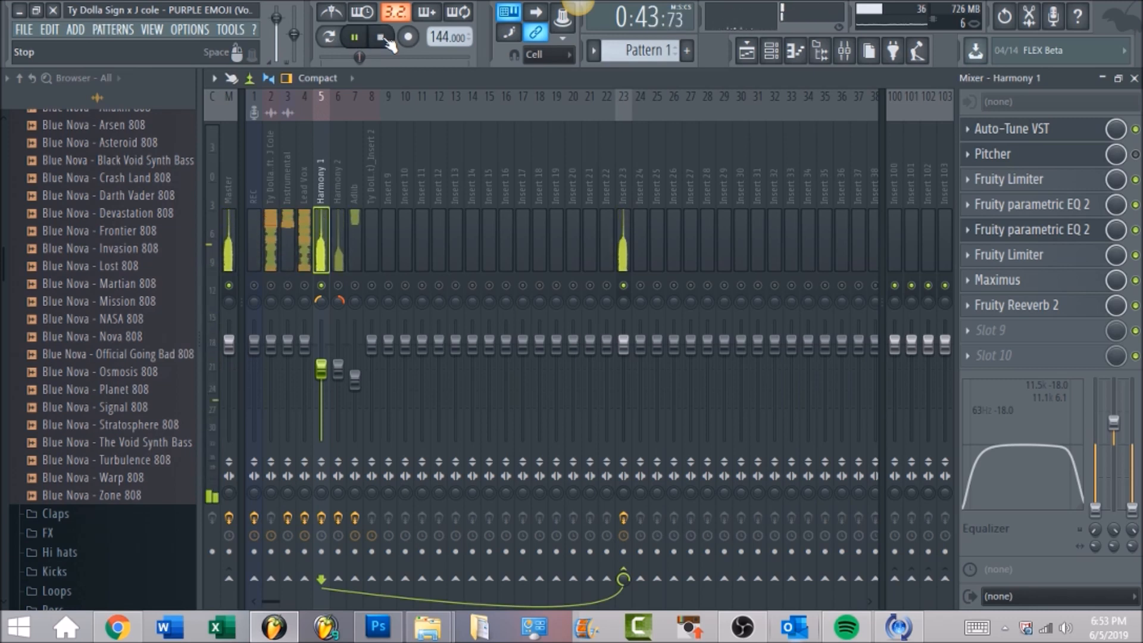
pyautogui.click(383, 40)
# Step: Unmute Harmony 2 and check the stereo panning of both harmony tracks
pyautogui.click(340, 162)
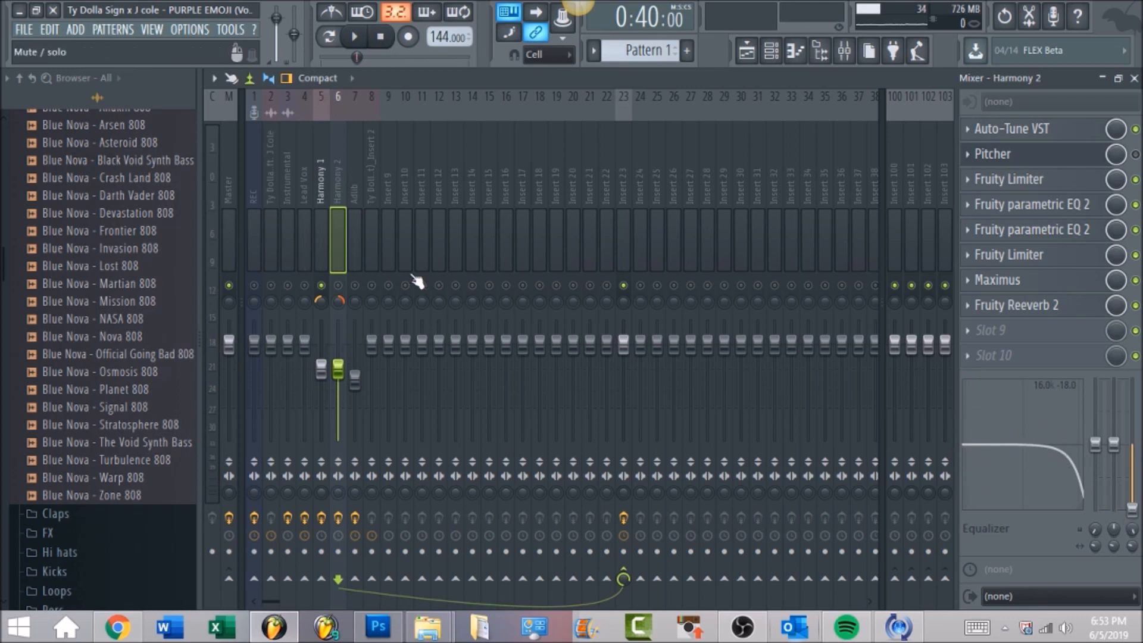
pyautogui.click(338, 289)
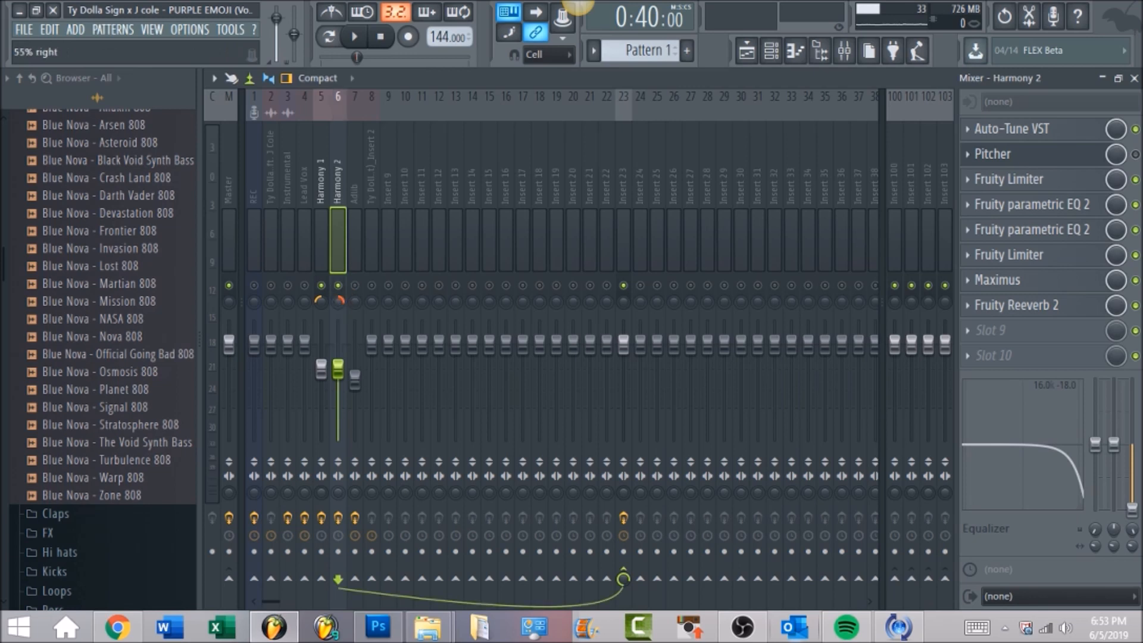
pyautogui.click(320, 298)
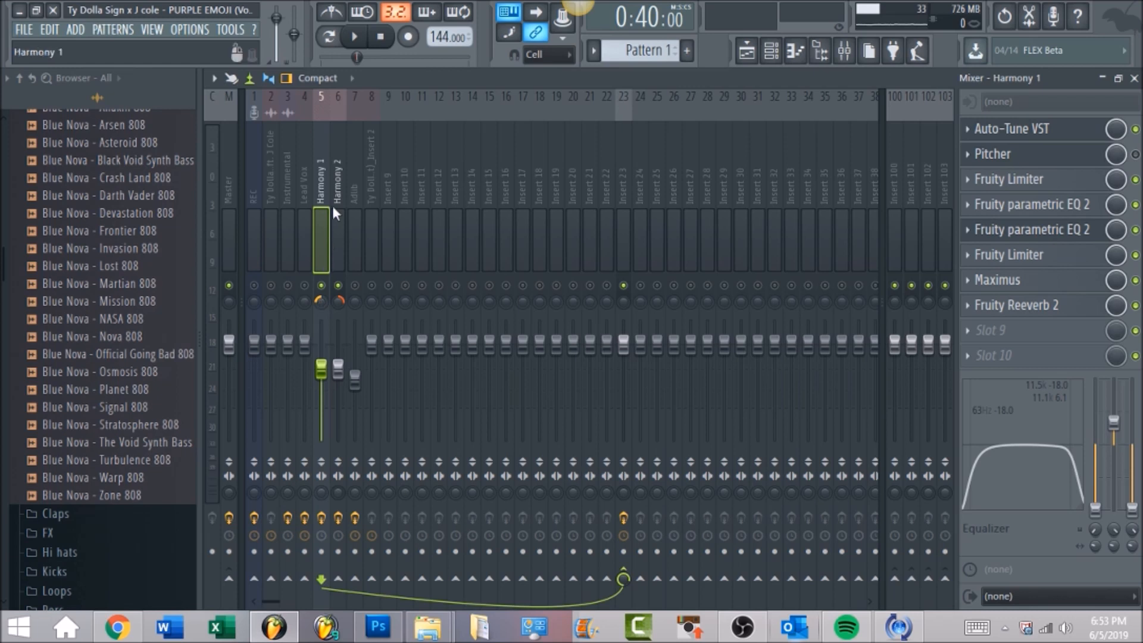
# Step: Audition Harmony 2 and Harmony 1 separately, soloing each track and playing back the selected bars
pyautogui.click(338, 183)
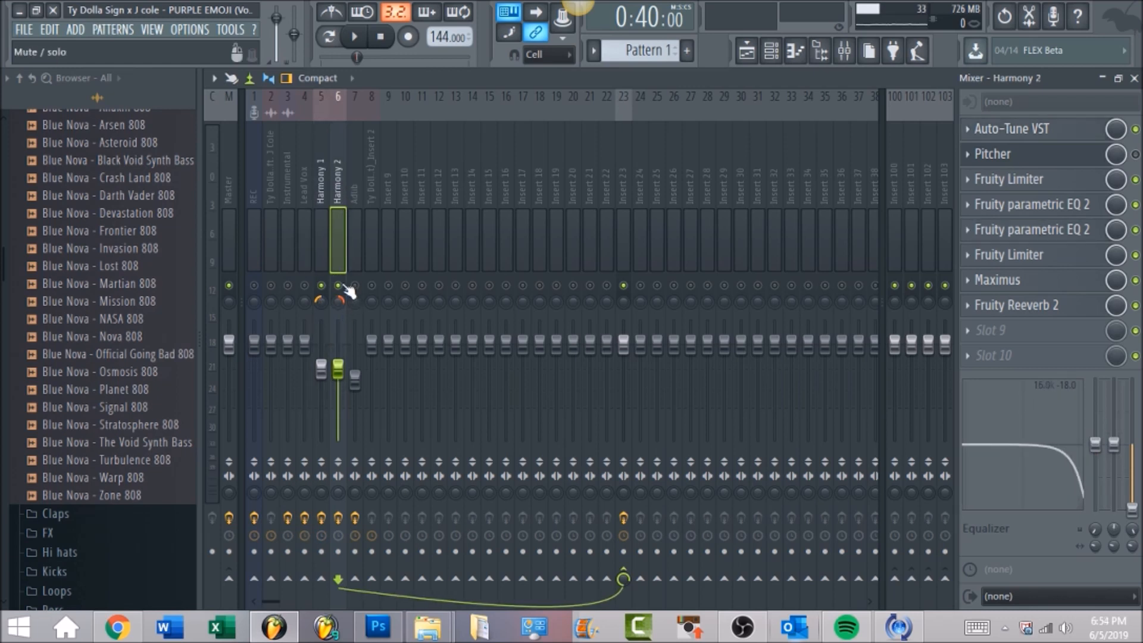
pyautogui.click(354, 36)
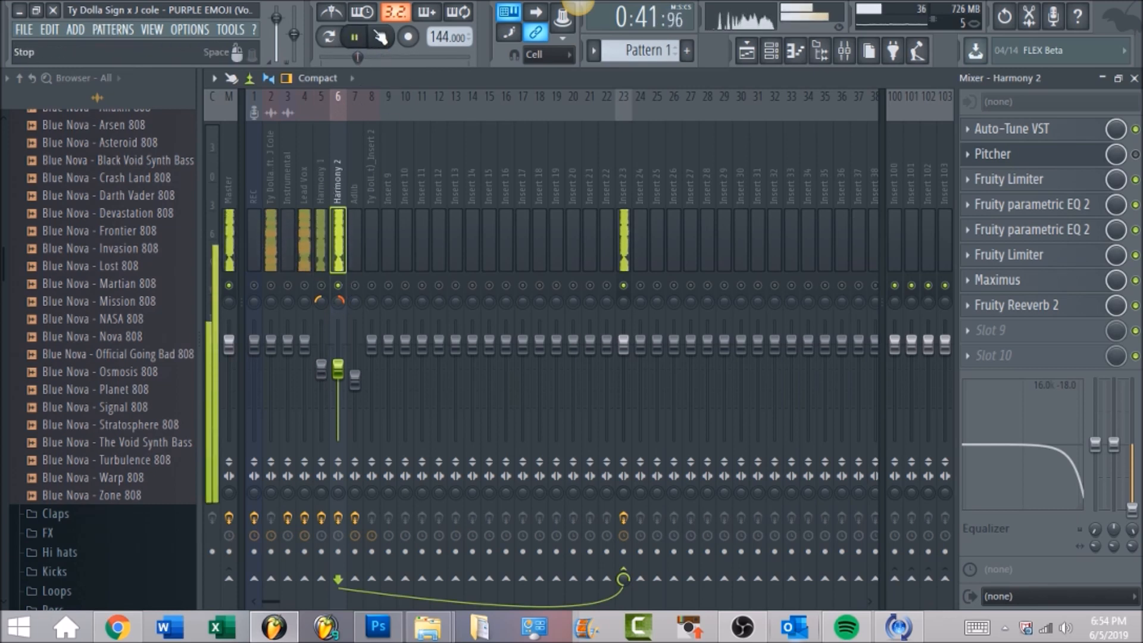
pyautogui.click(381, 38)
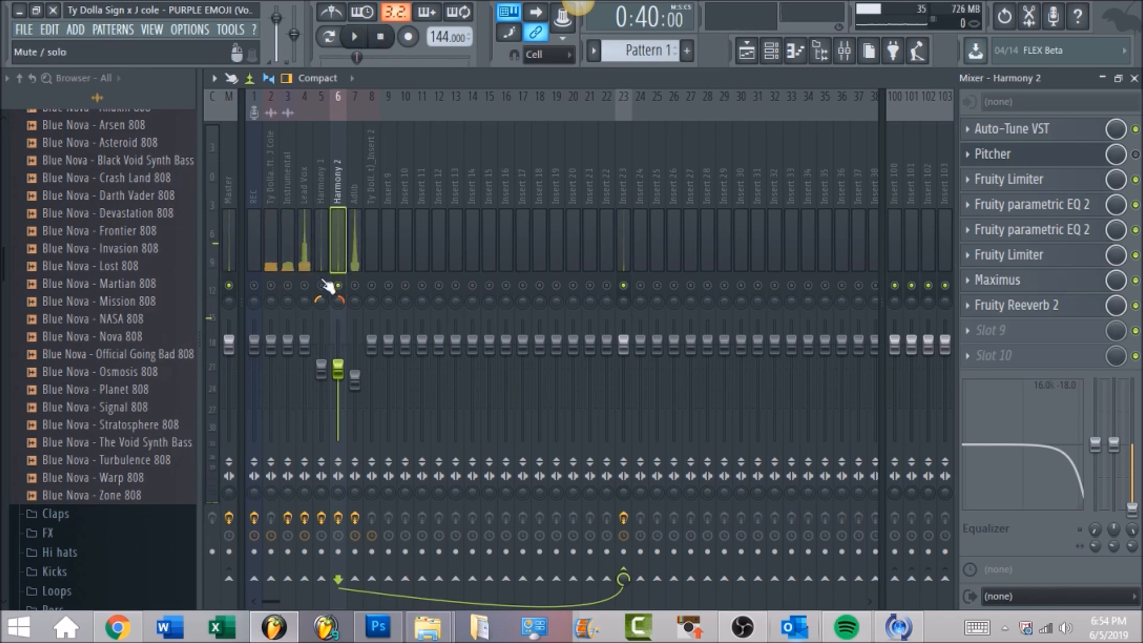
pyautogui.click(323, 172)
pyautogui.click(357, 38)
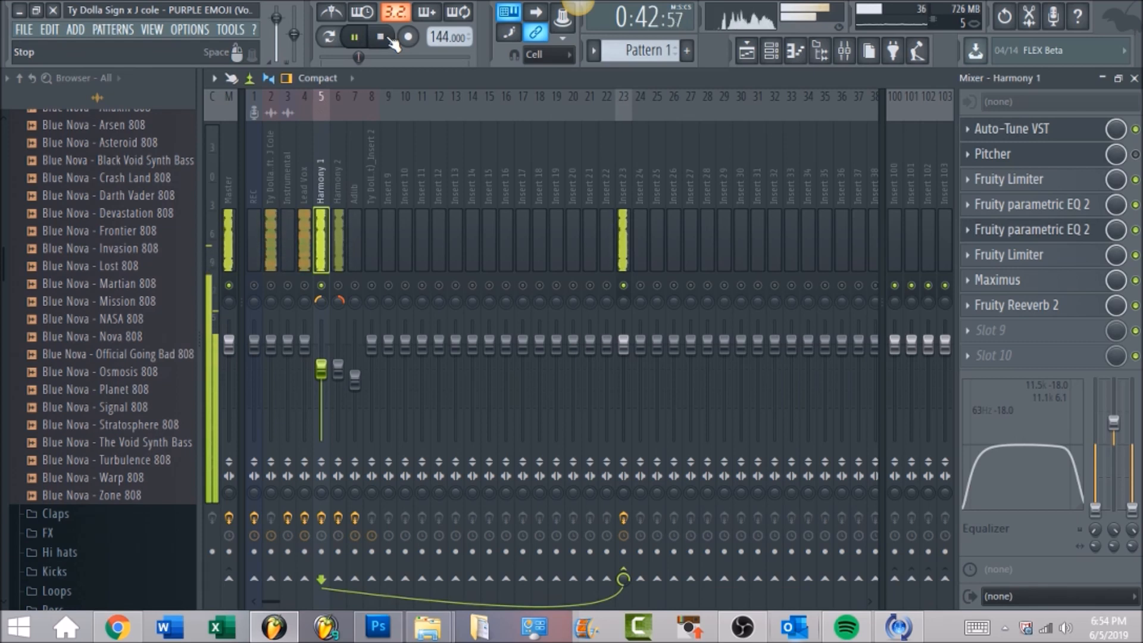
pyautogui.click(388, 39)
# Step: Unmute Harmony 2 and play both harmony tracks together
pyautogui.click(338, 285)
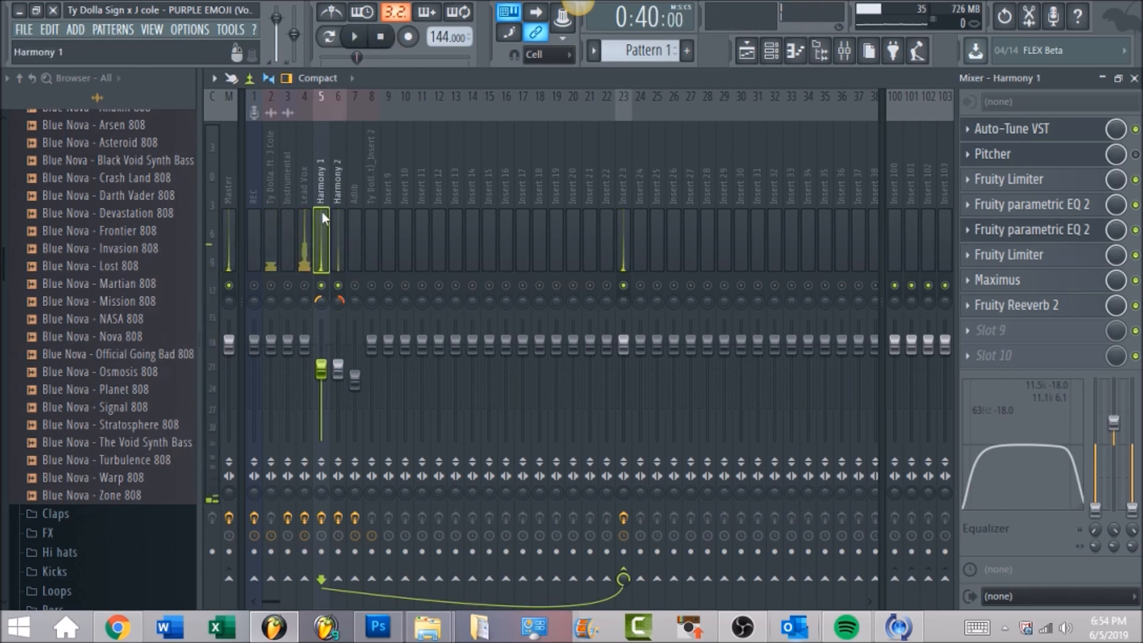
pyautogui.click(356, 37)
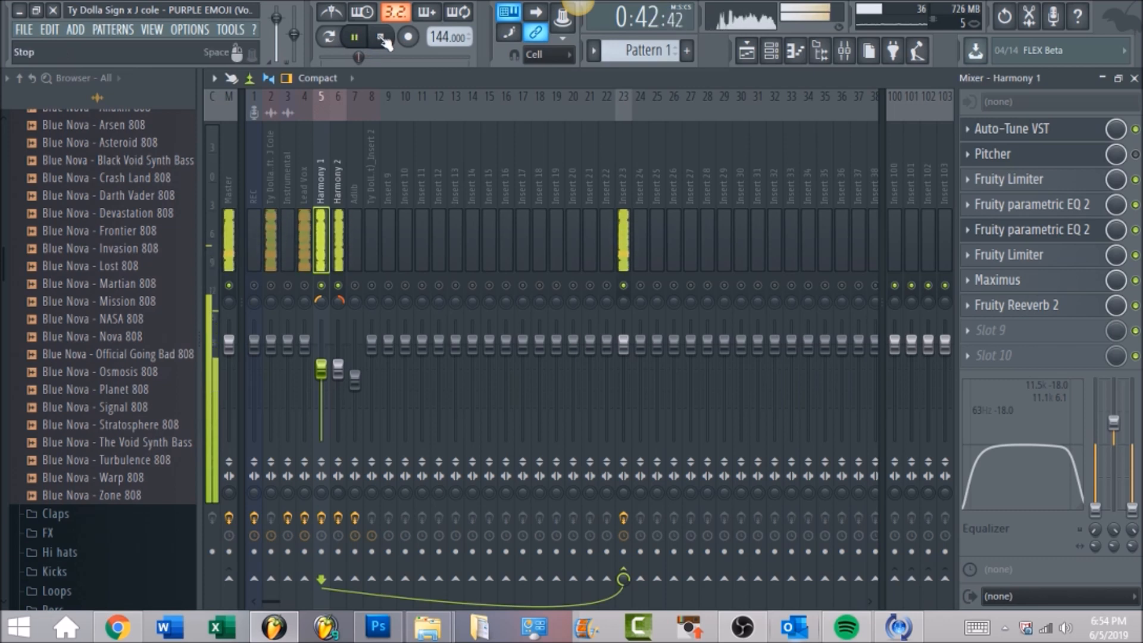
pyautogui.click(382, 39)
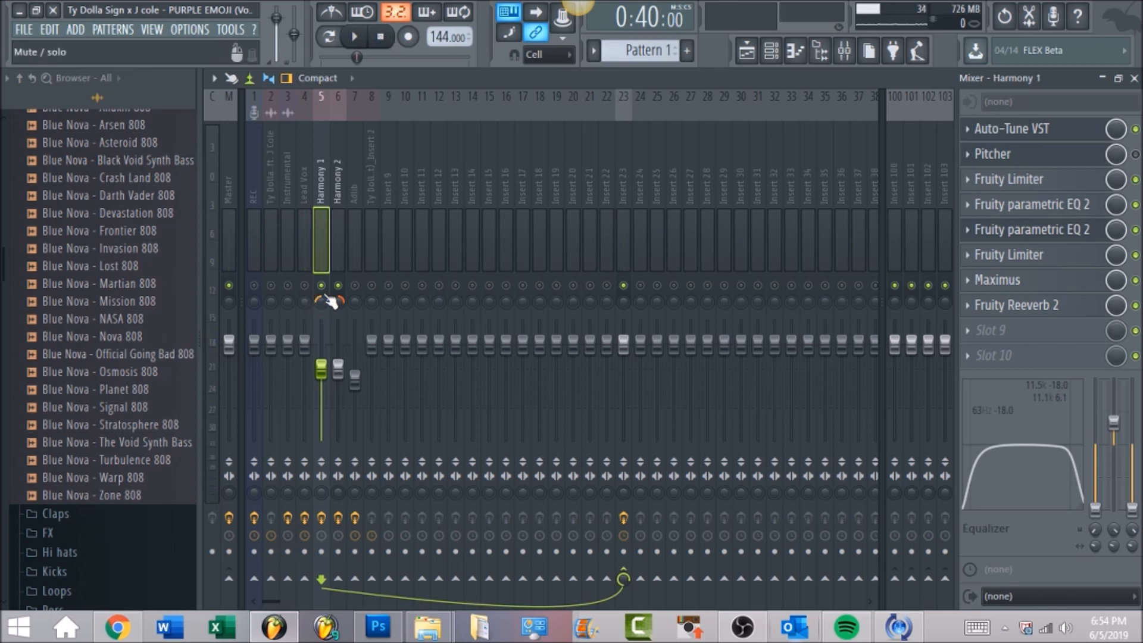
# Step: Unmute Lead Vox and play it together with both harmonies
pyautogui.click(304, 285)
pyautogui.click(354, 36)
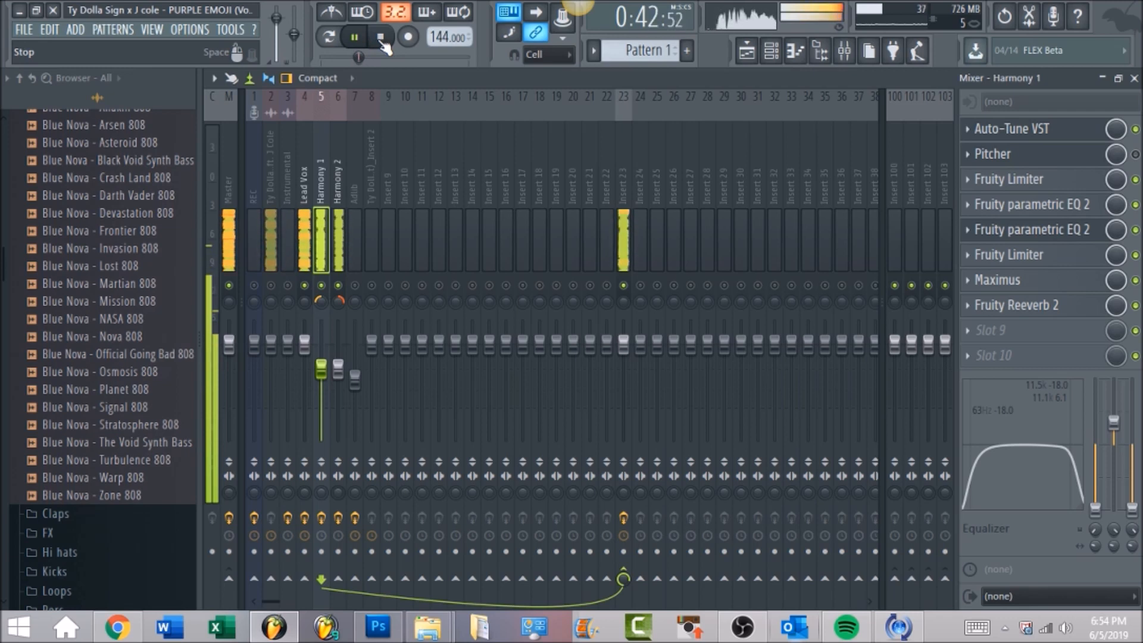
pyautogui.click(382, 41)
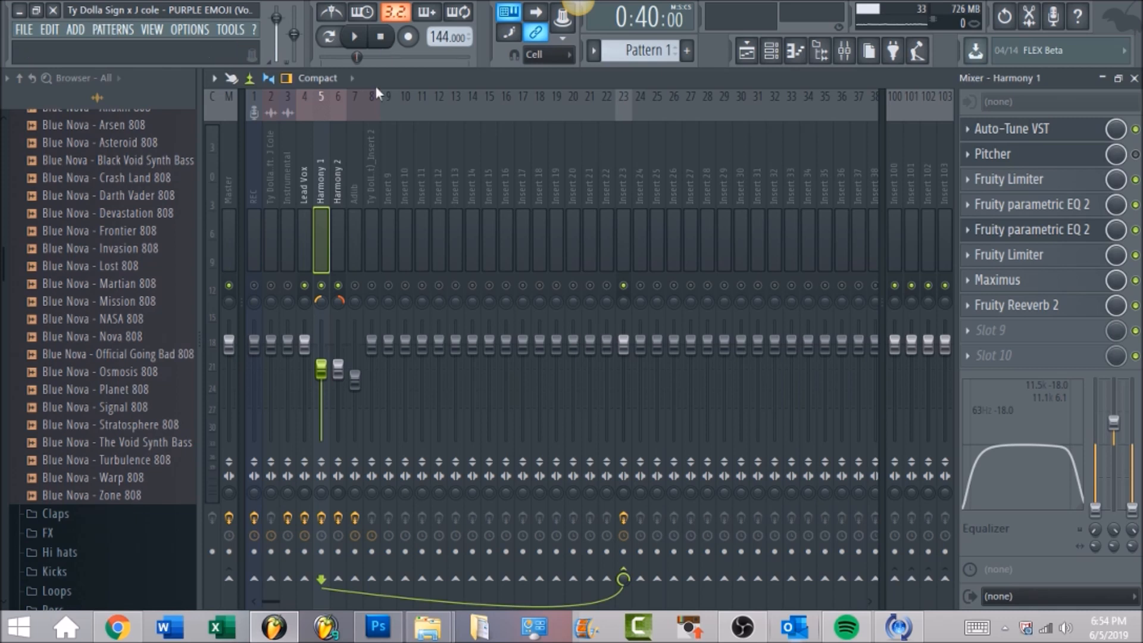
# Step: Unmute the Instrumental and Adlib tracks, and play the mix from bar 24 with the playlist time selection cleared
pyautogui.click(288, 286)
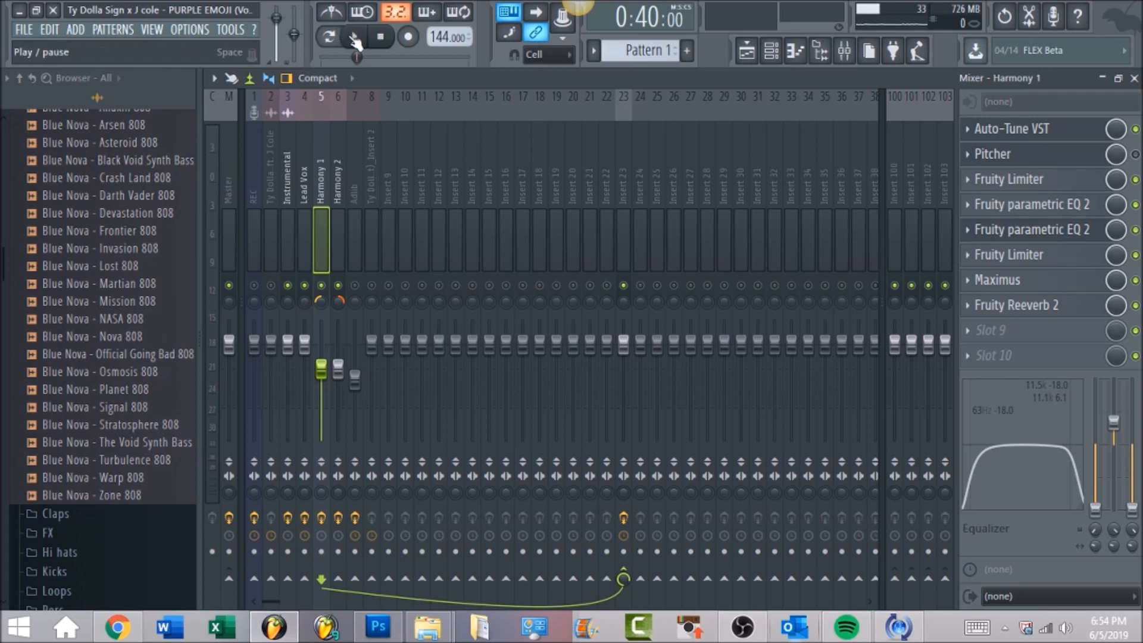
pyautogui.click(747, 51)
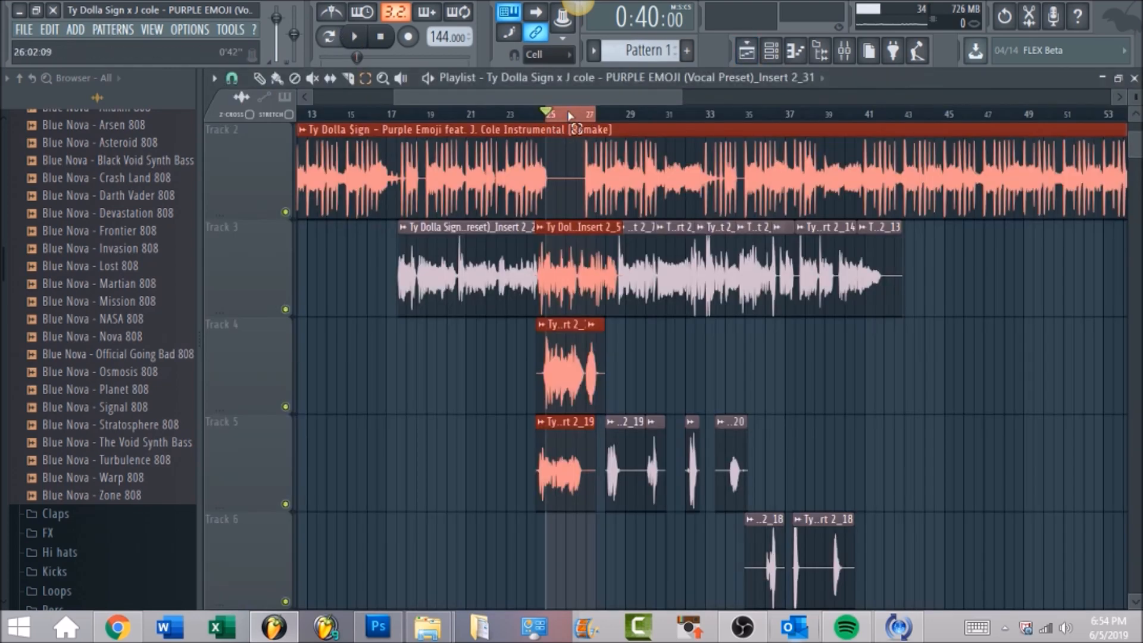
pyautogui.click(528, 113)
pyautogui.click(355, 36)
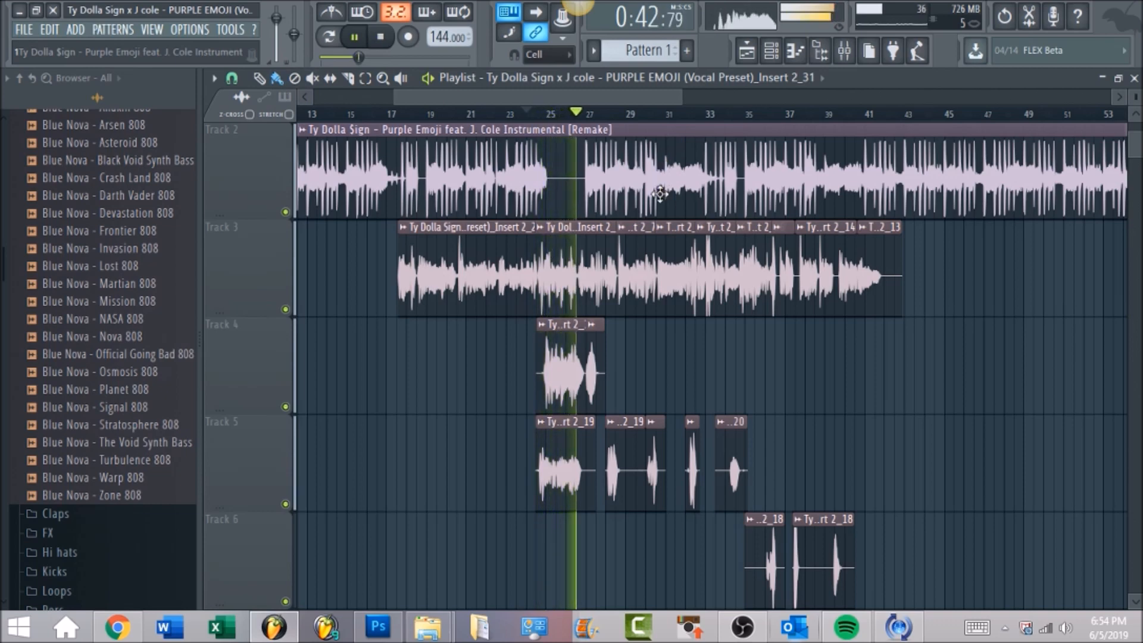
pyautogui.click(844, 51)
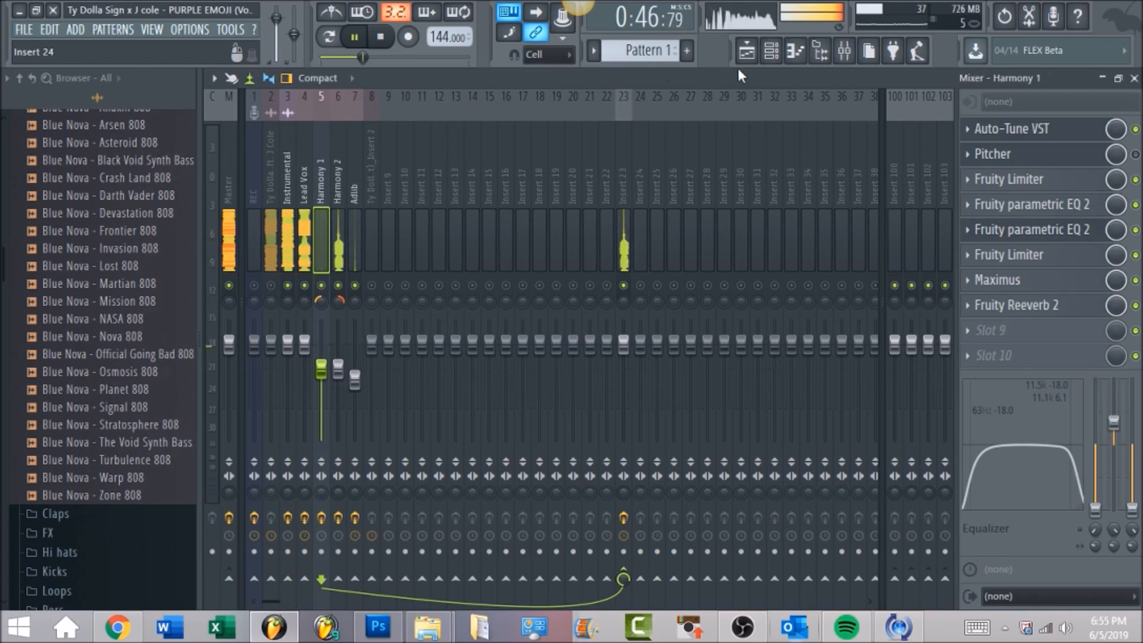
pyautogui.click(750, 54)
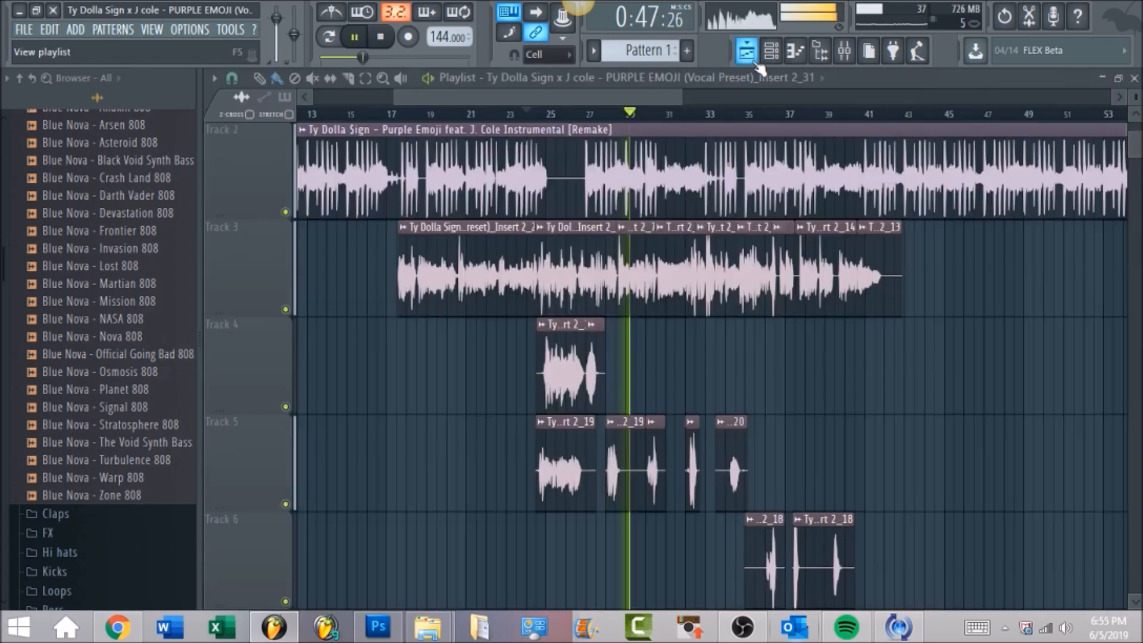
pyautogui.click(384, 39)
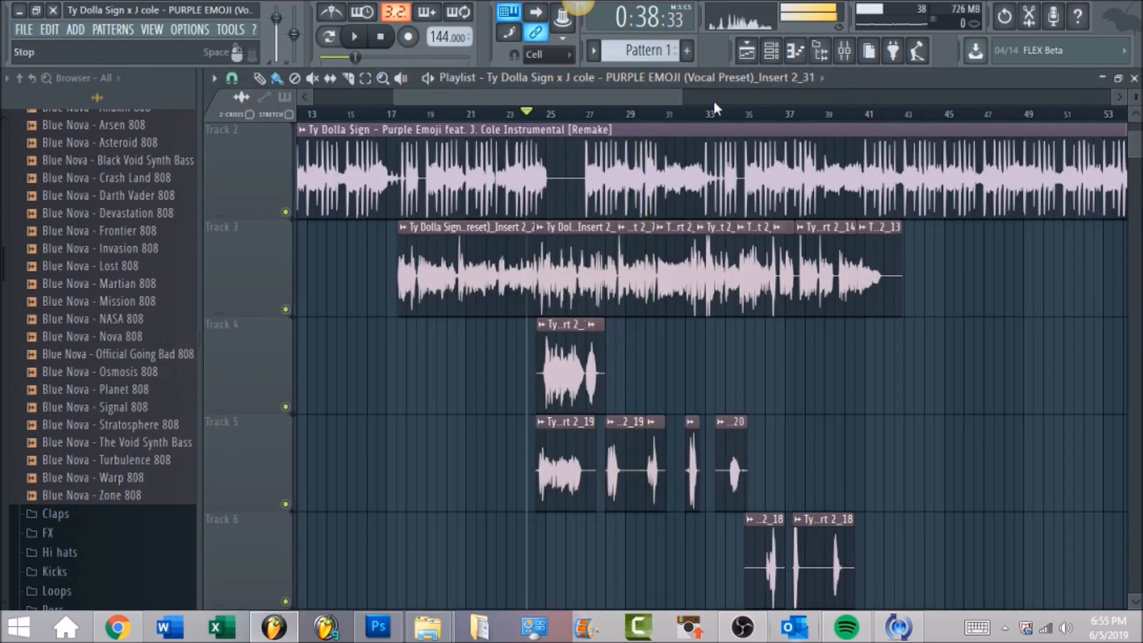
# Step: Select the Adlib mixer track and place the playlist playhead at bar 36, over the first Track 6 clip
pyautogui.click(844, 52)
pyautogui.click(355, 169)
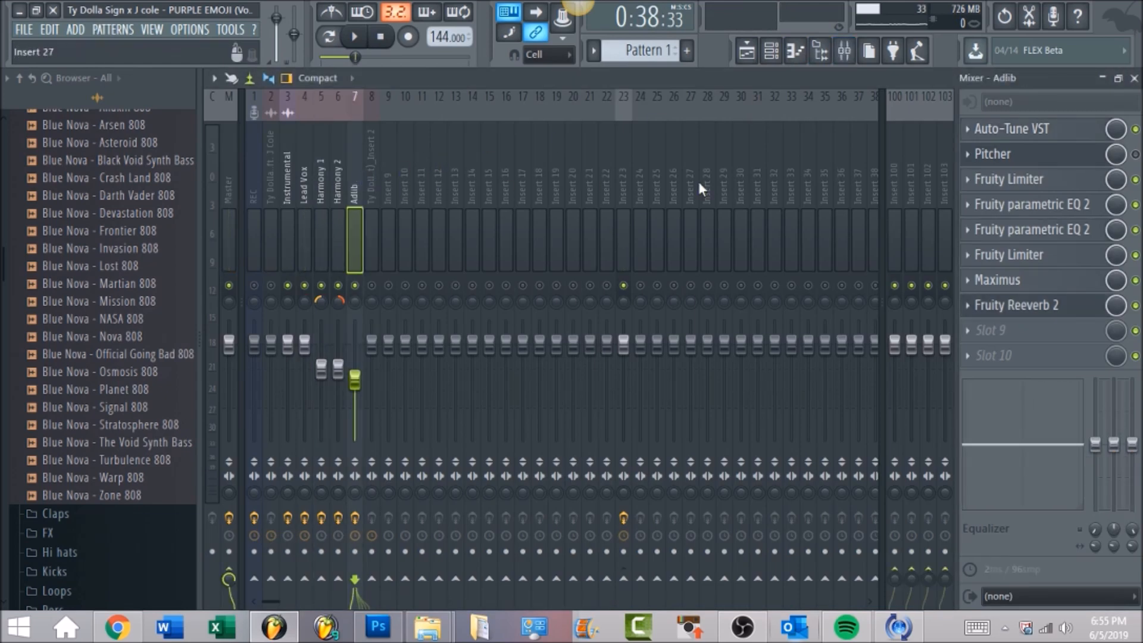
pyautogui.click(746, 52)
pyautogui.scroll(-1, 852, 405)
pyautogui.scroll(-6, 853, 404)
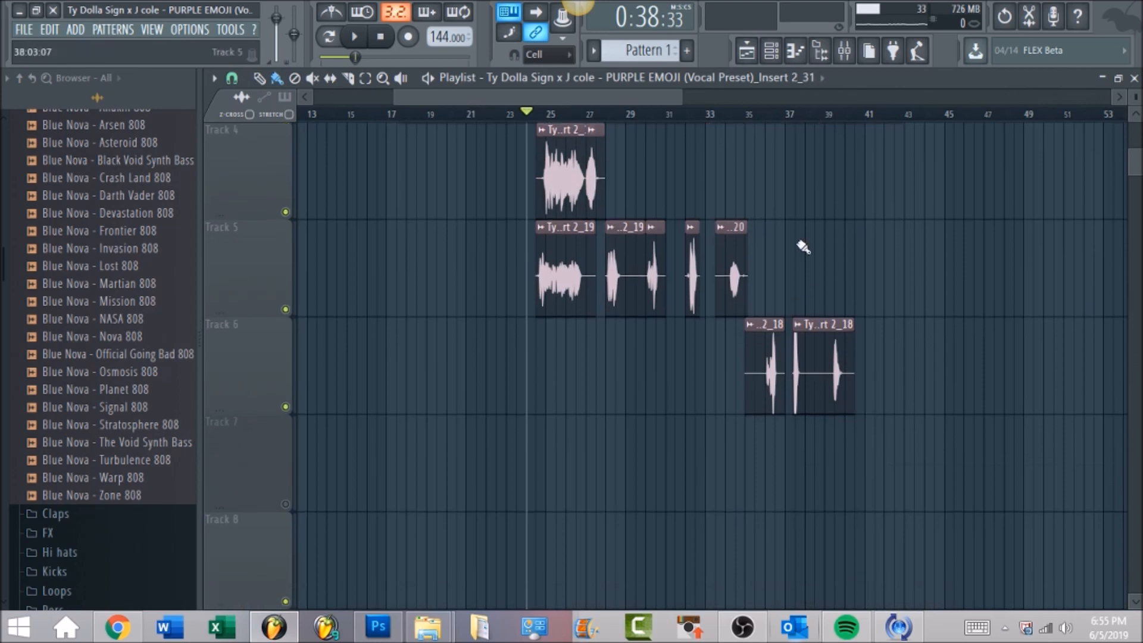
pyautogui.click(768, 116)
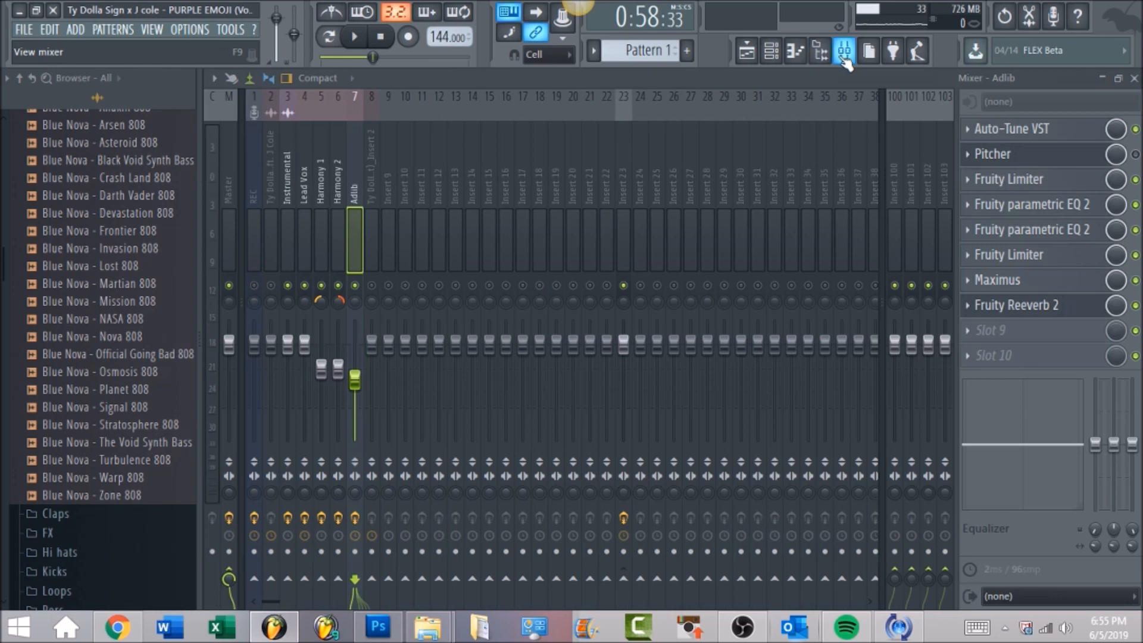
# Step: Check Fruity Reeverb 2 on the Adlib track and play the mix from bar 36
pyautogui.click(843, 52)
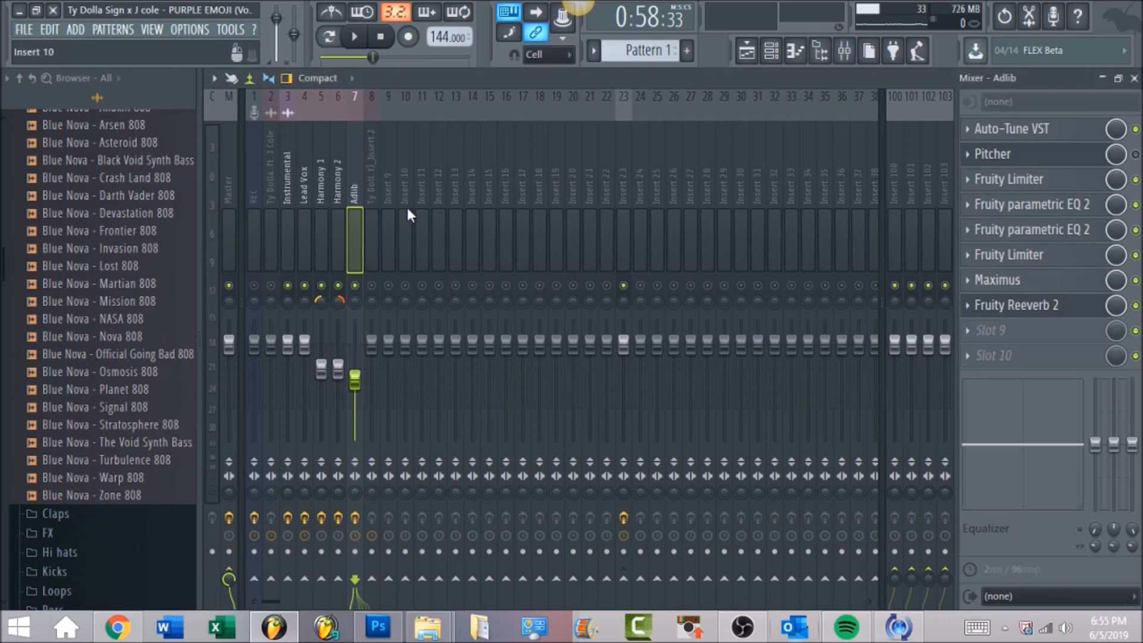
pyautogui.click(1050, 306)
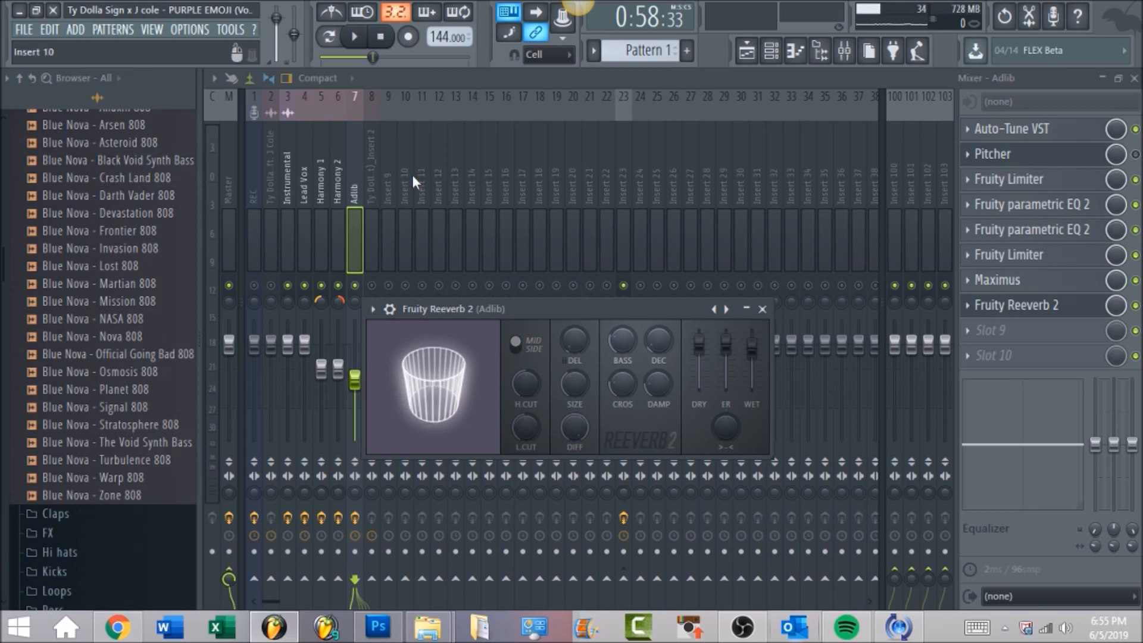
pyautogui.click(358, 39)
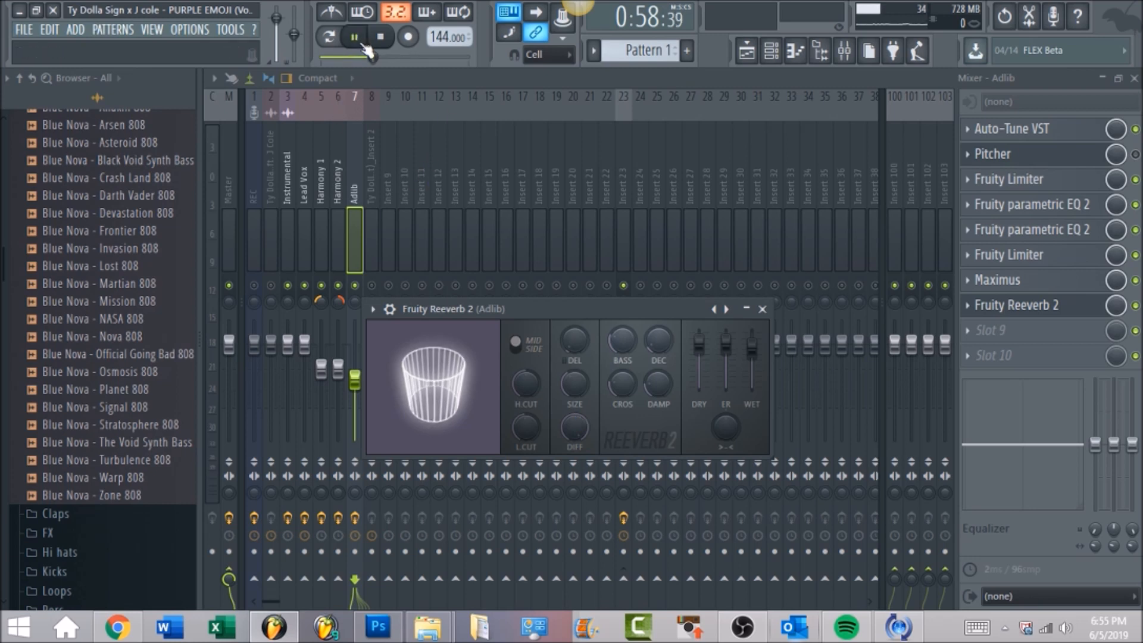
pyautogui.click(367, 249)
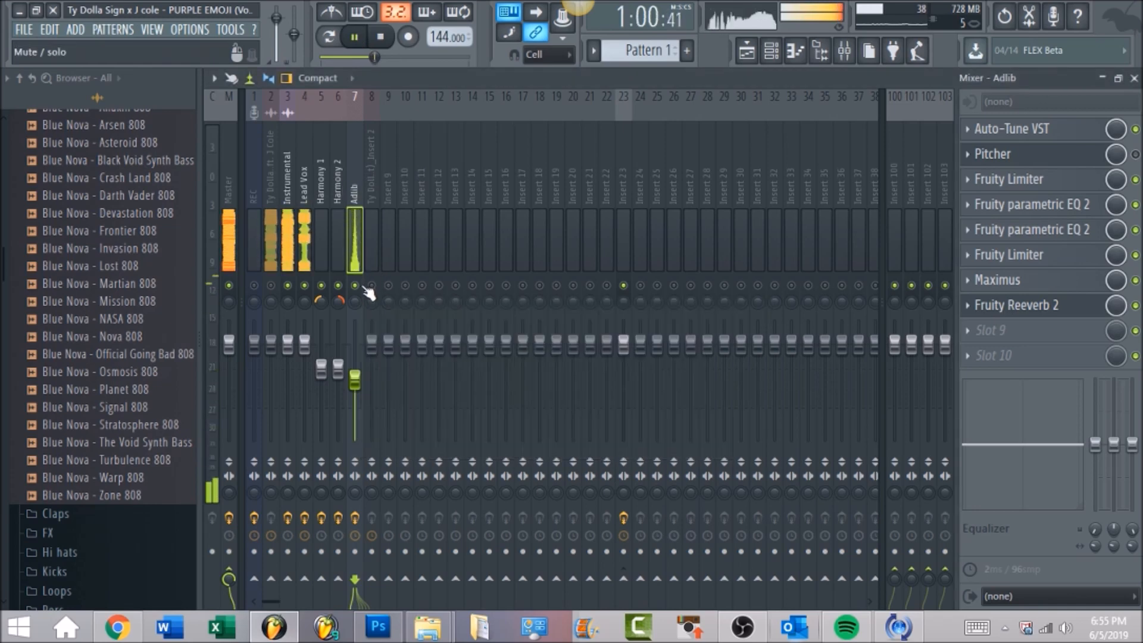
pyautogui.press('space')
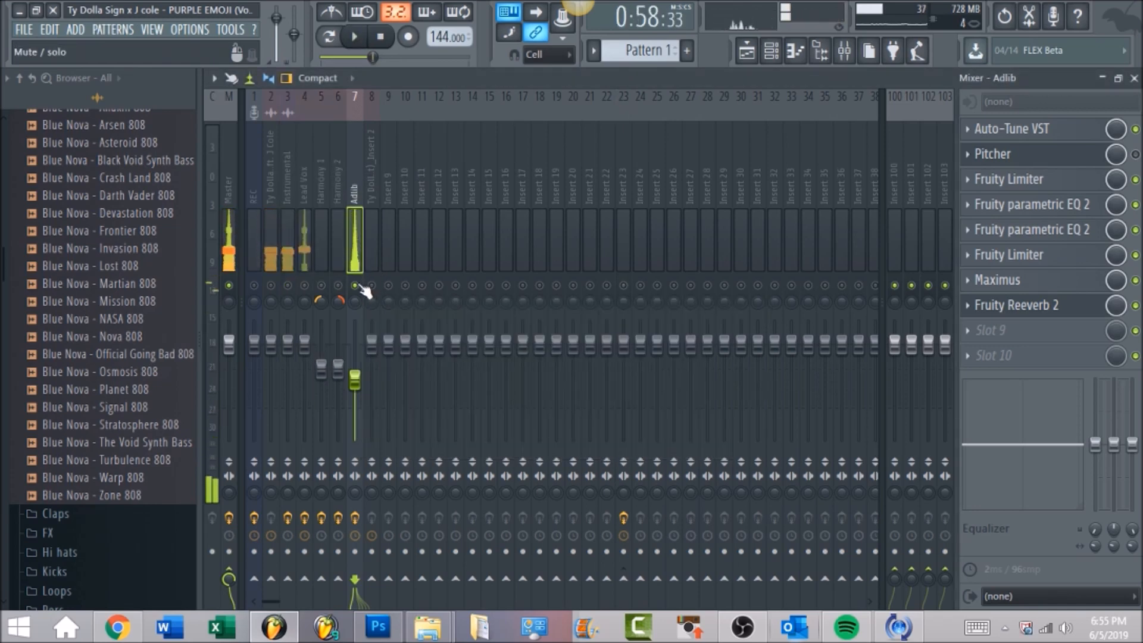
# Step: Play back the soloed Adlib track from bar 36 while viewing its clips in the playlist
pyautogui.click(747, 51)
pyautogui.press('space')
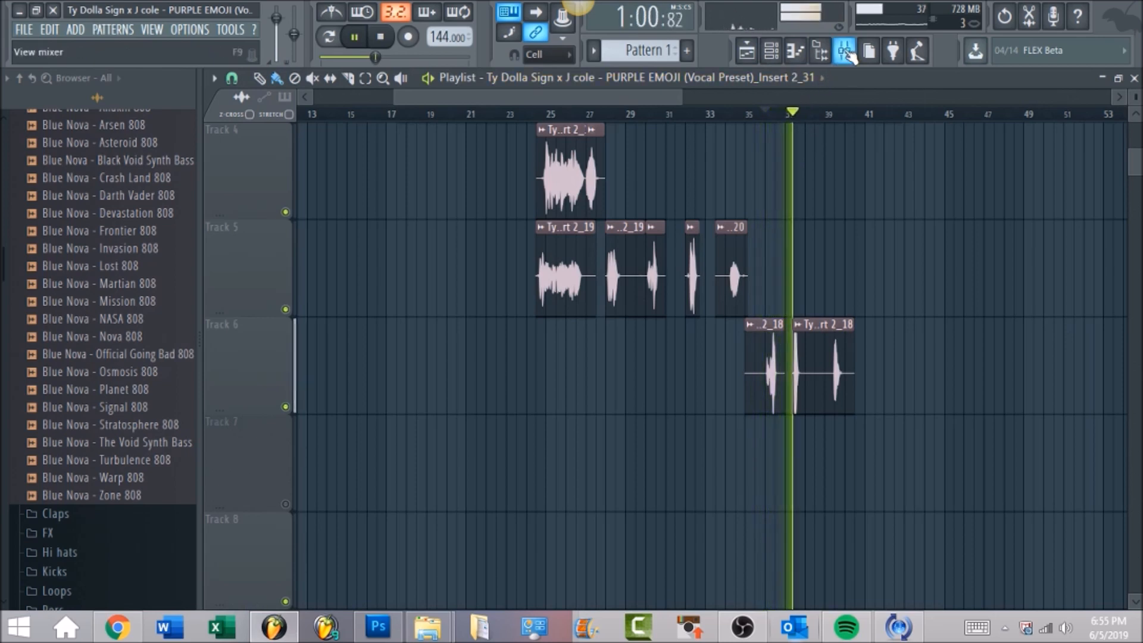
pyautogui.press('space')
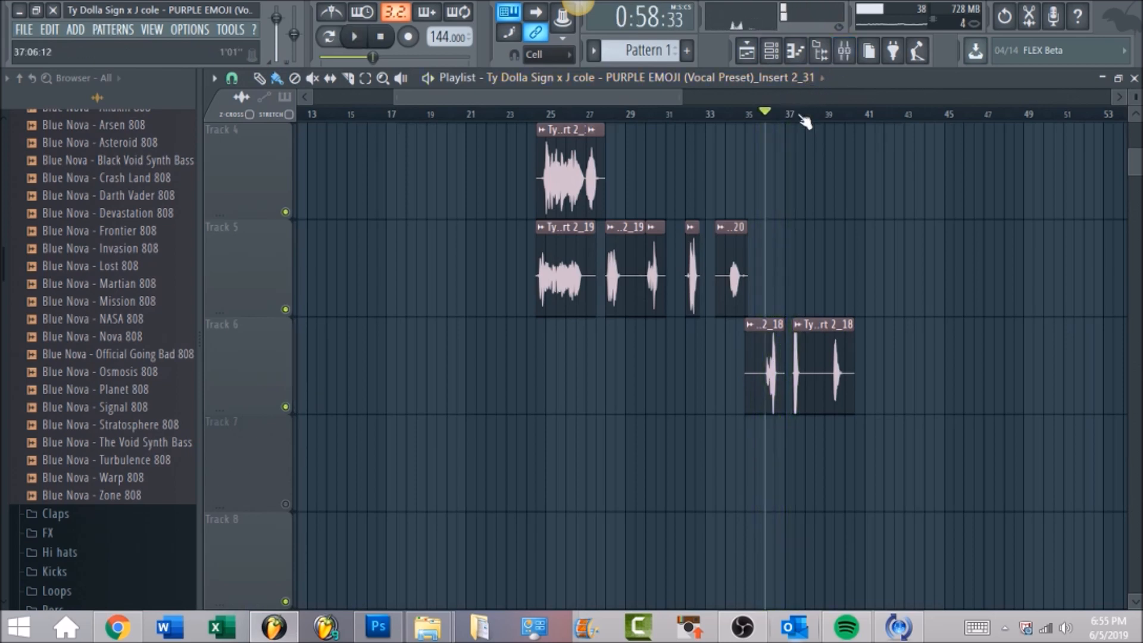
# Step: Unmute Harmony 2, Harmony 1, Lead Vox and Instrumental in the mixer
pyautogui.click(844, 52)
pyautogui.click(338, 285)
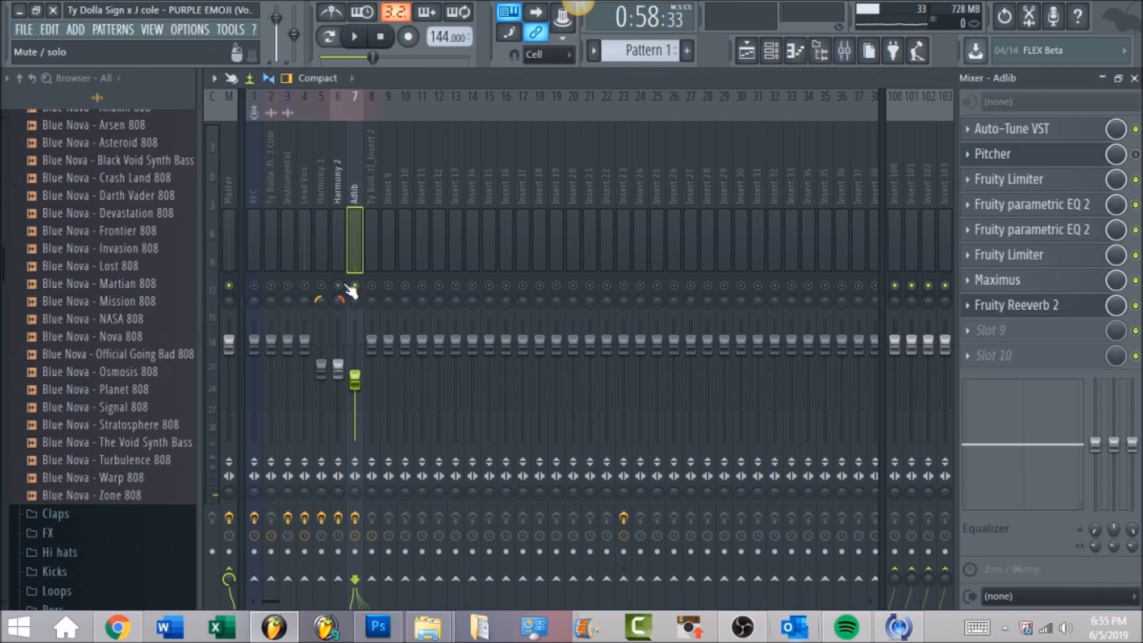
pyautogui.click(320, 285)
pyautogui.click(304, 285)
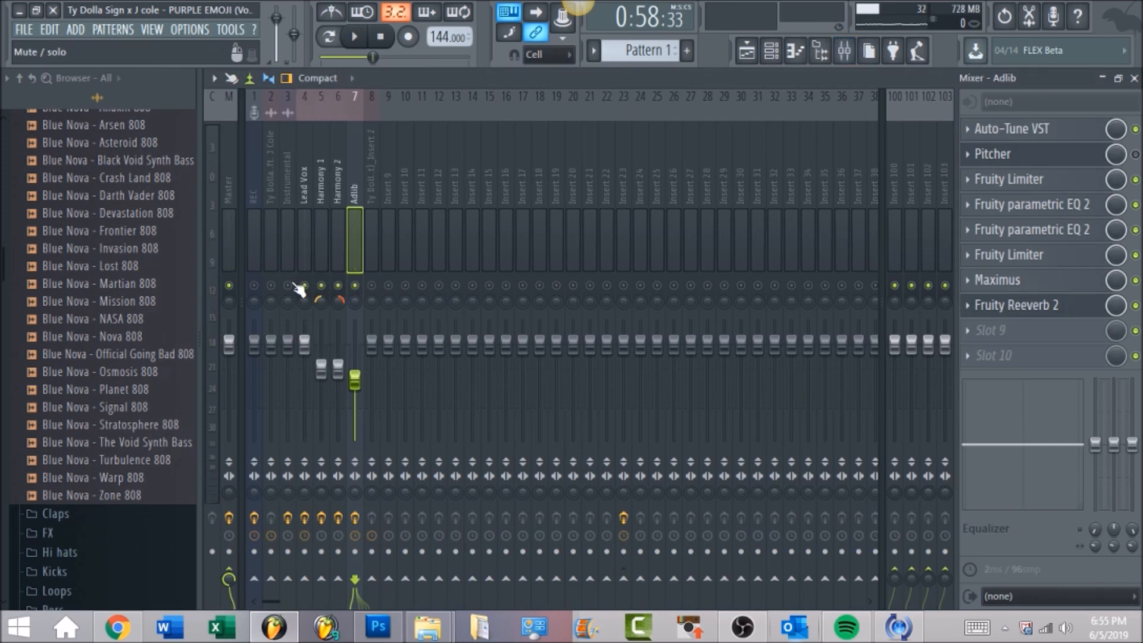
pyautogui.click(287, 285)
# Step: Enable Fruity Convolver and Fruity soft clipper on the Master track and open Fruity Convolver's equalizer for inspection
pyautogui.click(231, 178)
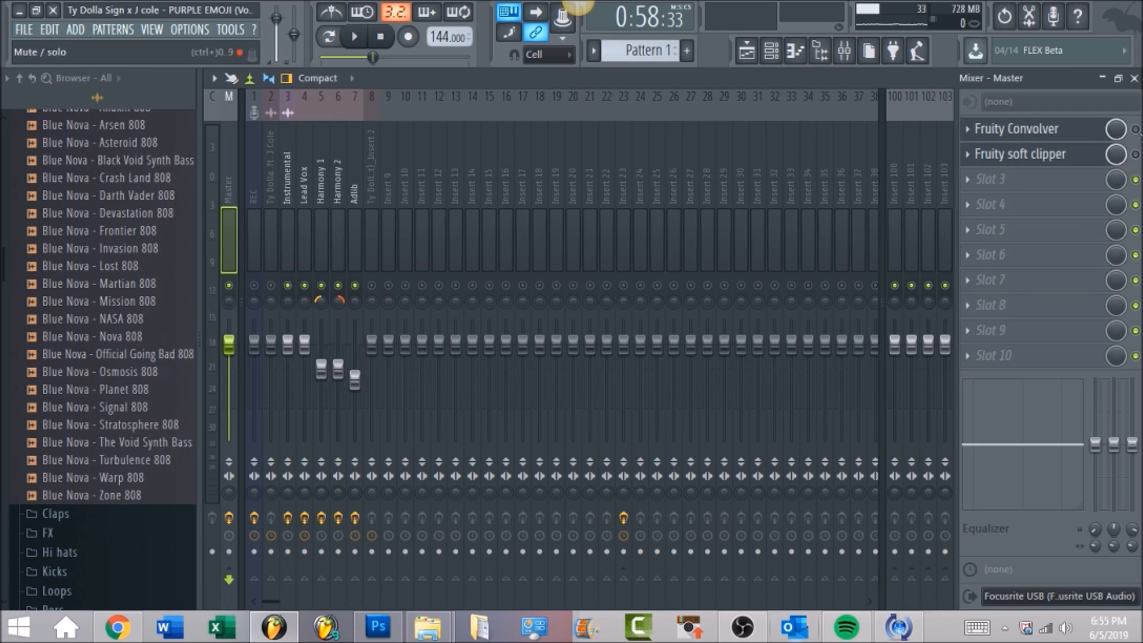
pyautogui.click(1135, 129)
pyautogui.click(1078, 128)
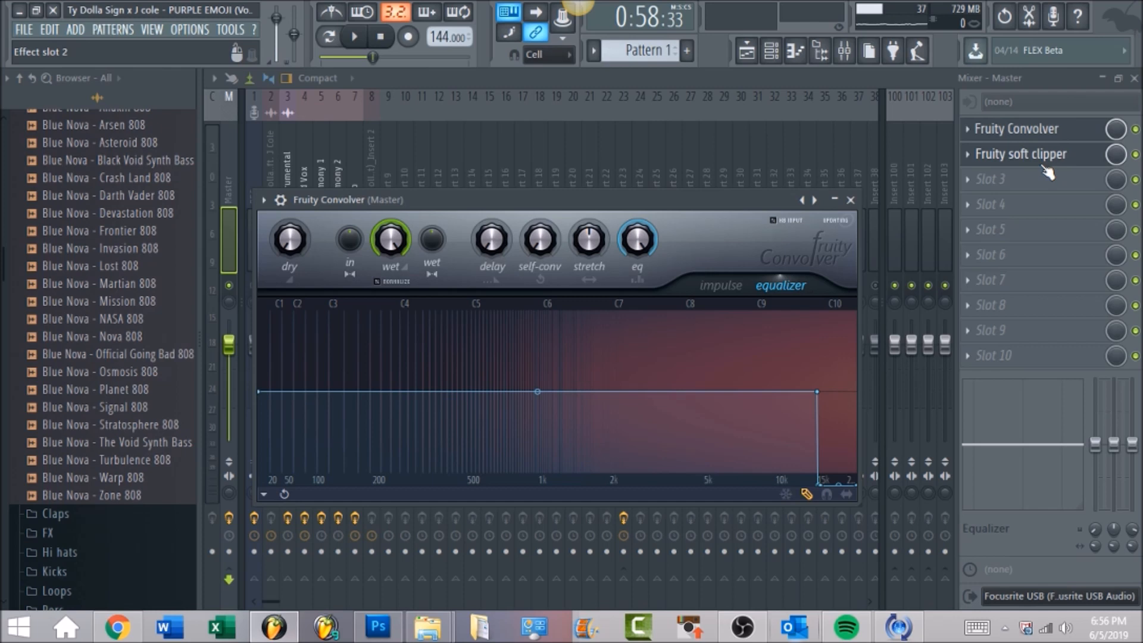
# Step: Place the playhead at about bar 23 and play the mix with the Master effects on, watching the mixer levels
pyautogui.click(755, 59)
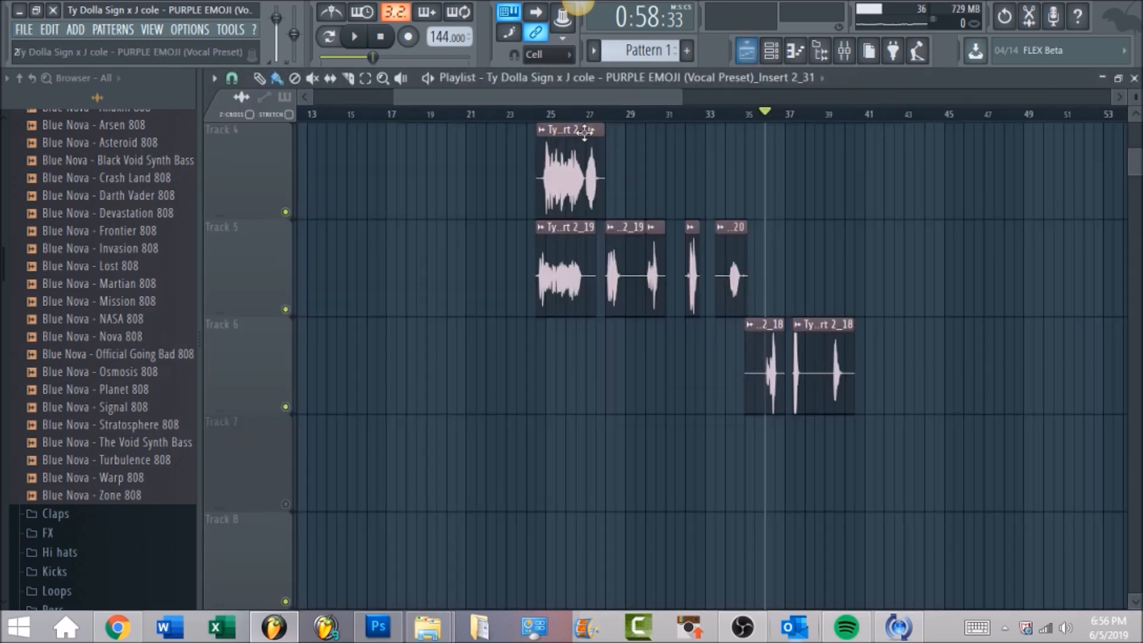
pyautogui.click(517, 114)
pyautogui.press('space')
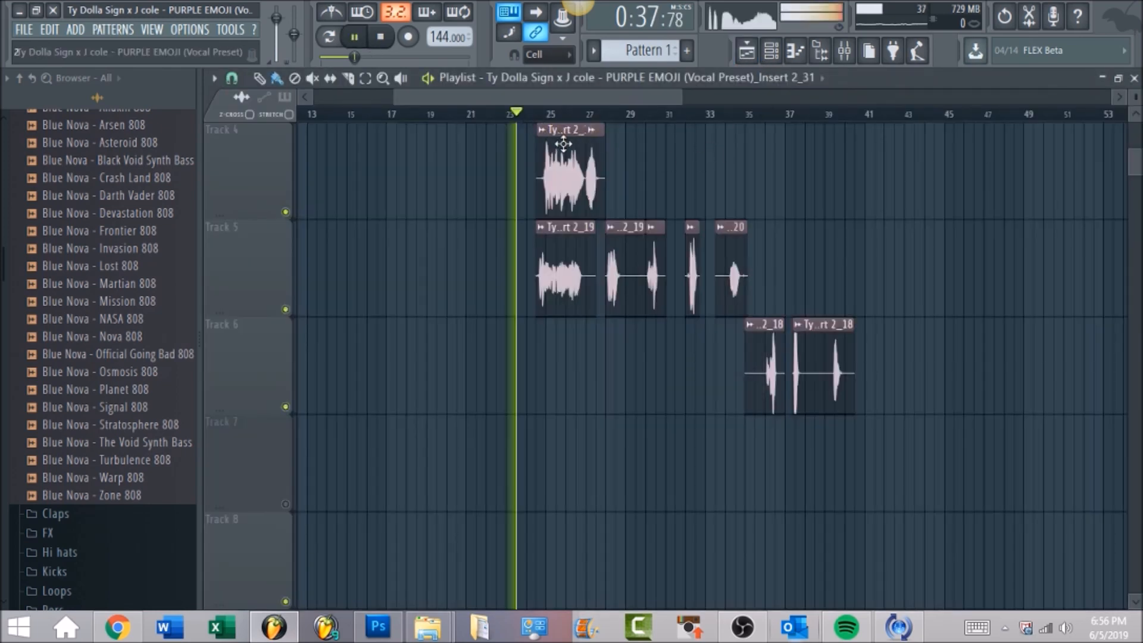
pyautogui.click(843, 59)
pyautogui.press('space')
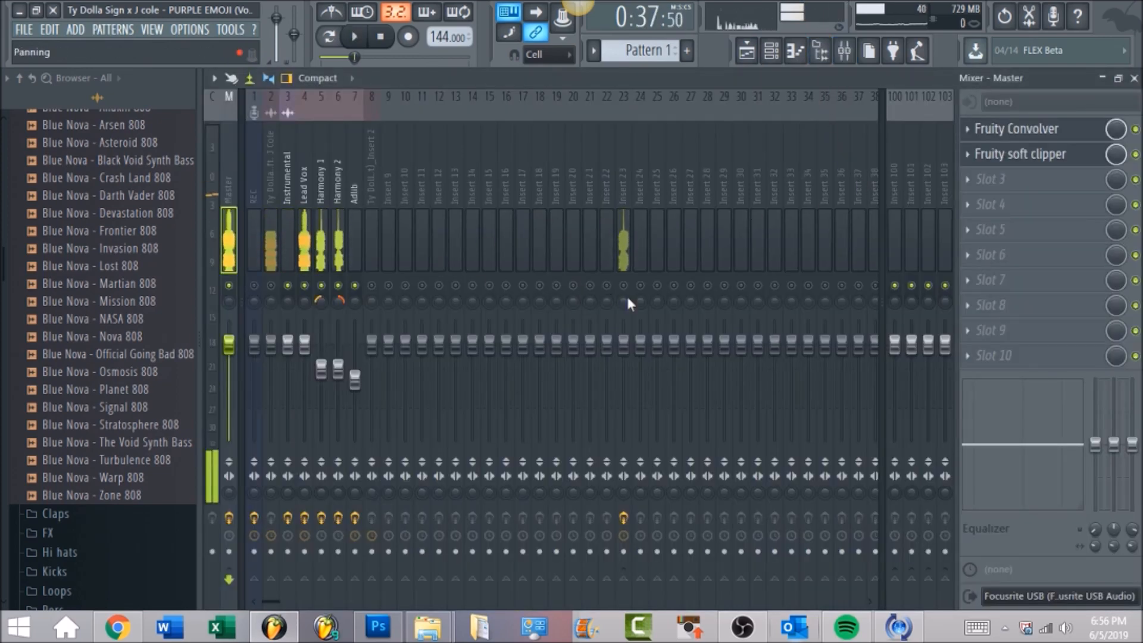
# Step: Unmute Insert 23 and play the full mix again from about bar 23
pyautogui.click(623, 286)
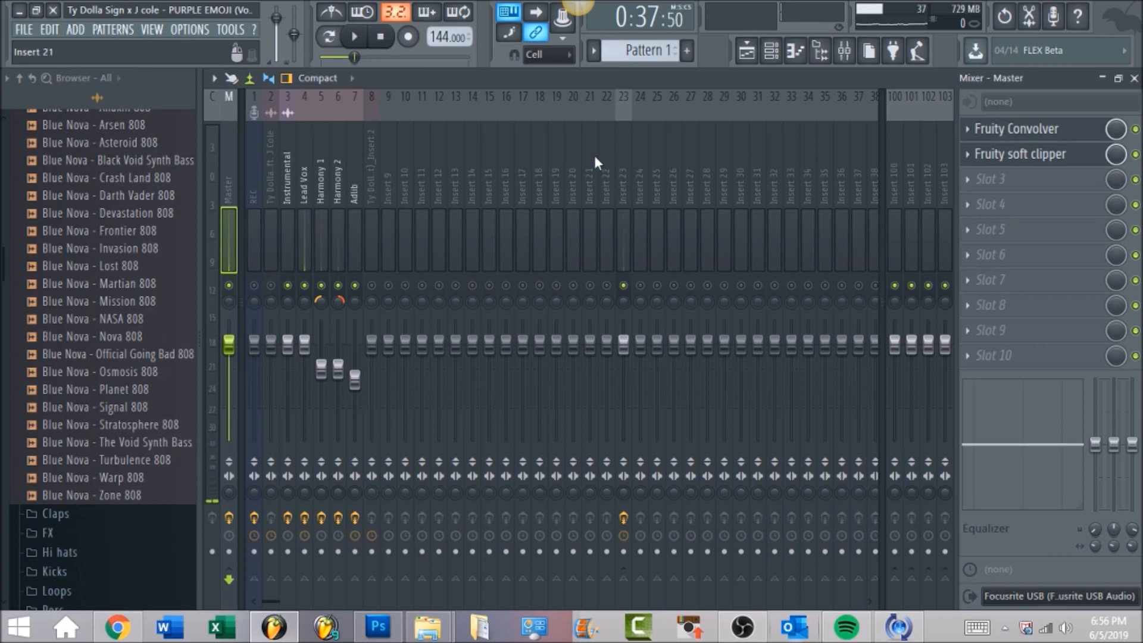
pyautogui.press('space')
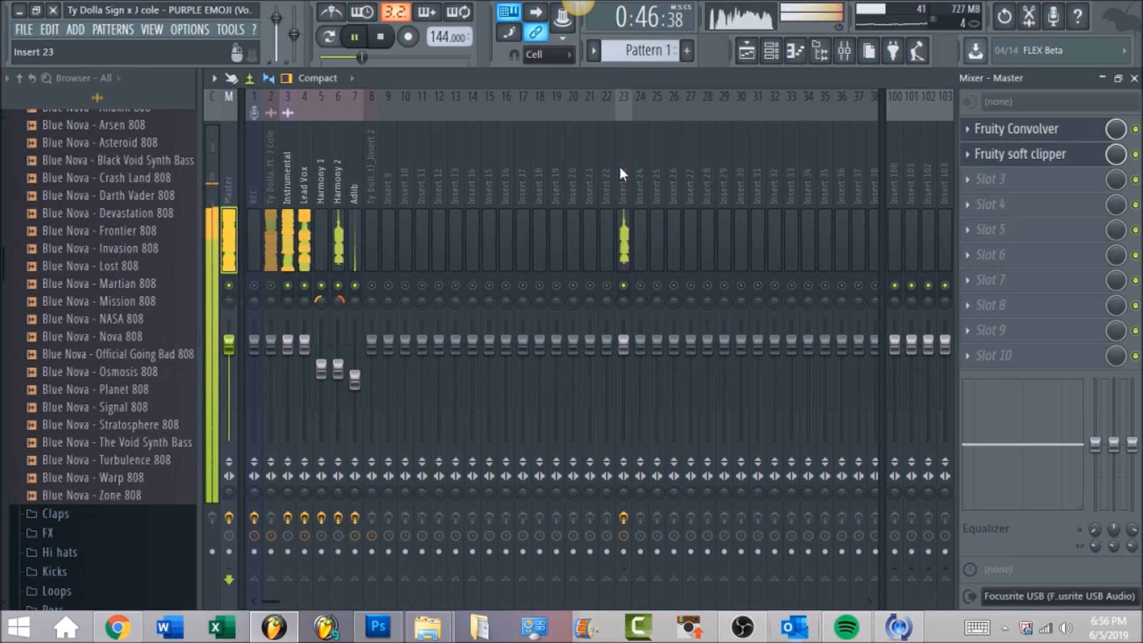
pyautogui.click(746, 52)
pyautogui.press('space')
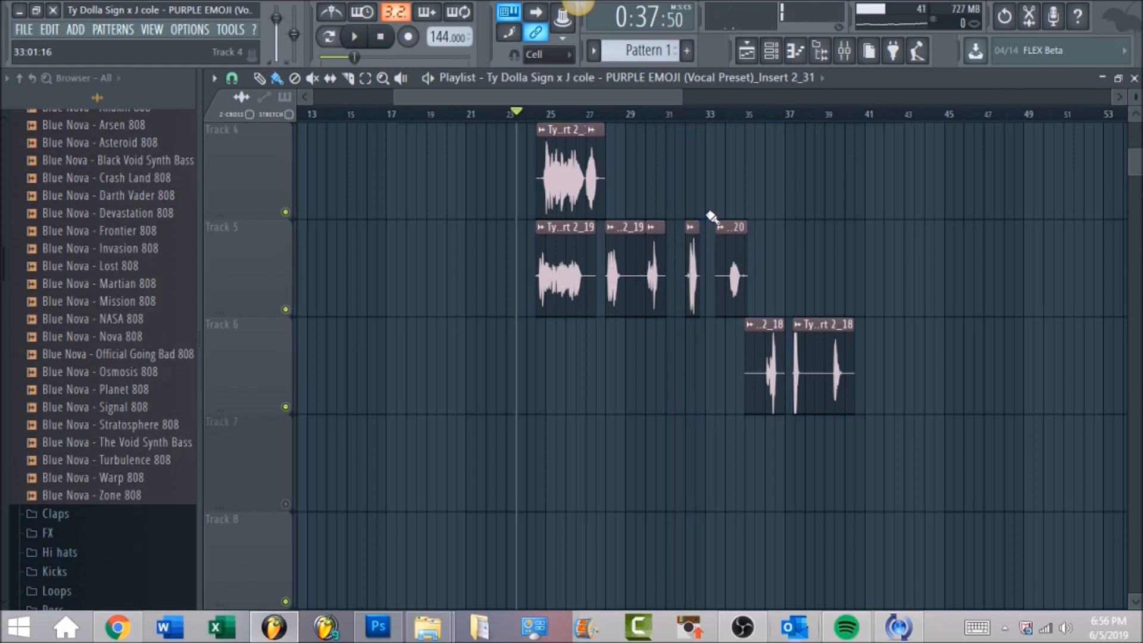